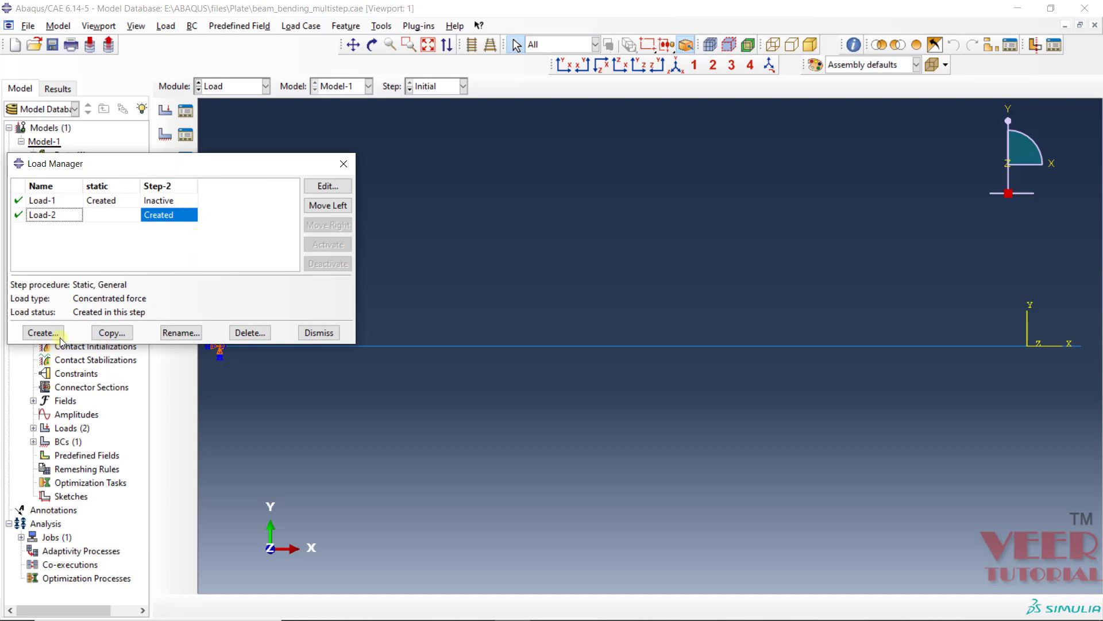
Start a new load assigned to Step-2, then cancel without creating it.
{"action": "left_click", "coordinate": [54, 337]}
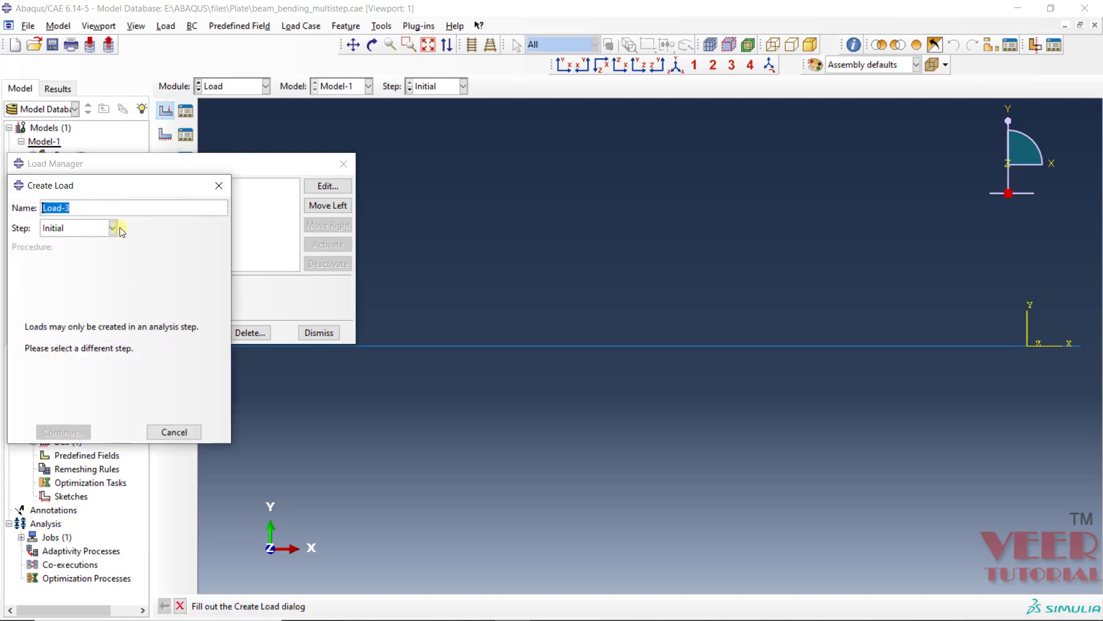
{"action": "left_click", "coordinate": [81, 228]}
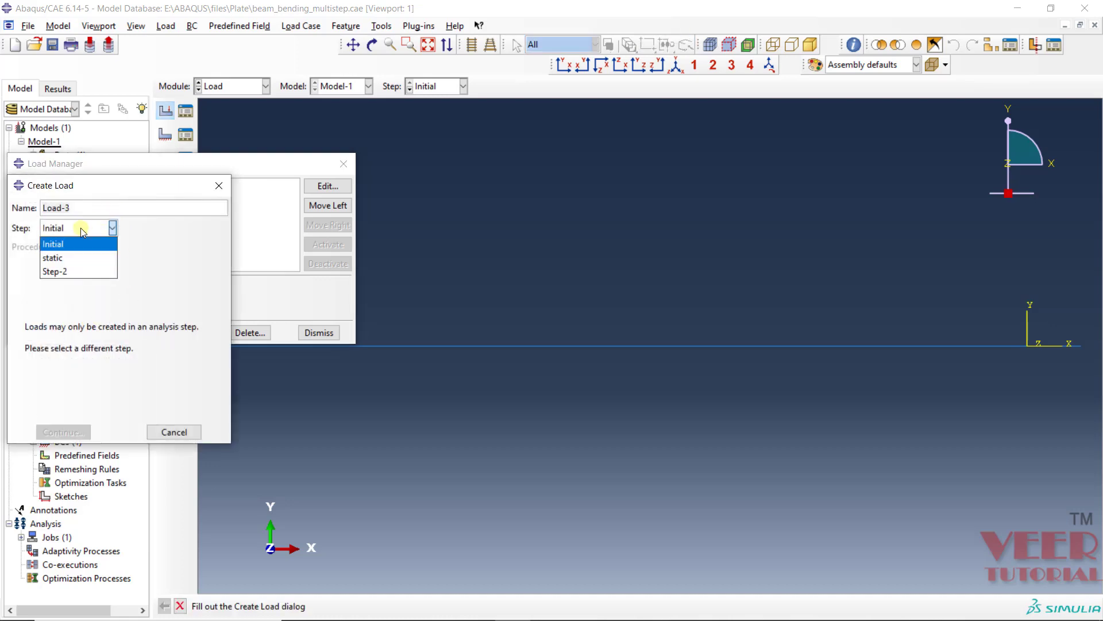
{"action": "left_click", "coordinate": [62, 272]}
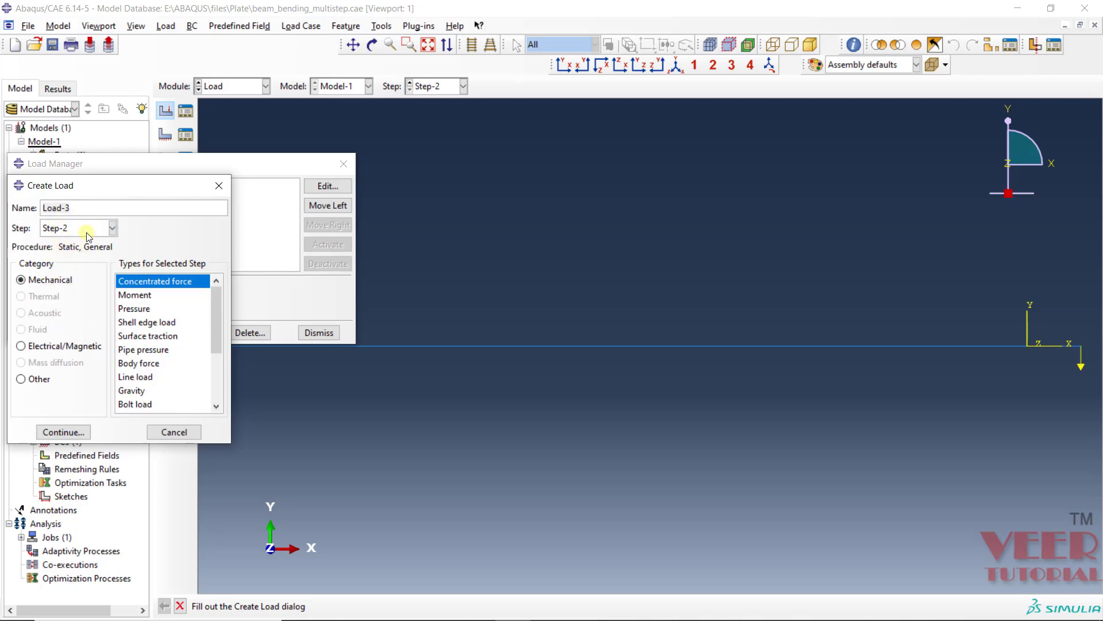
{"action": "left_click", "coordinate": [175, 433]}
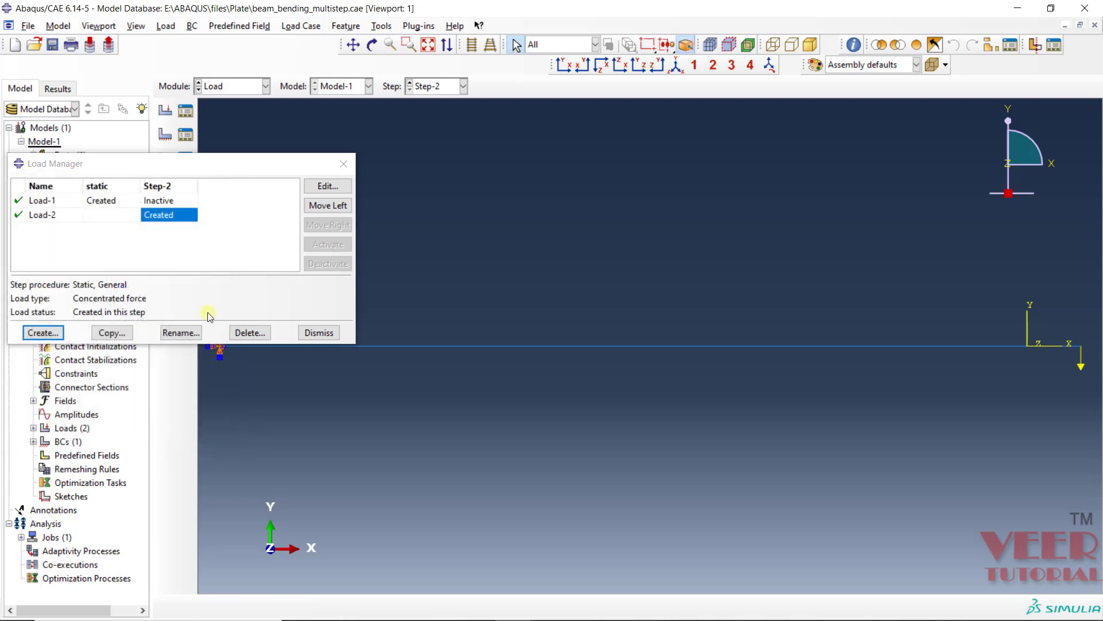
Check the load statuses, reactivate then re-deactivate Load-1 in Step-2, and close the Load Manager.
{"action": "left_click", "coordinate": [120, 201]}
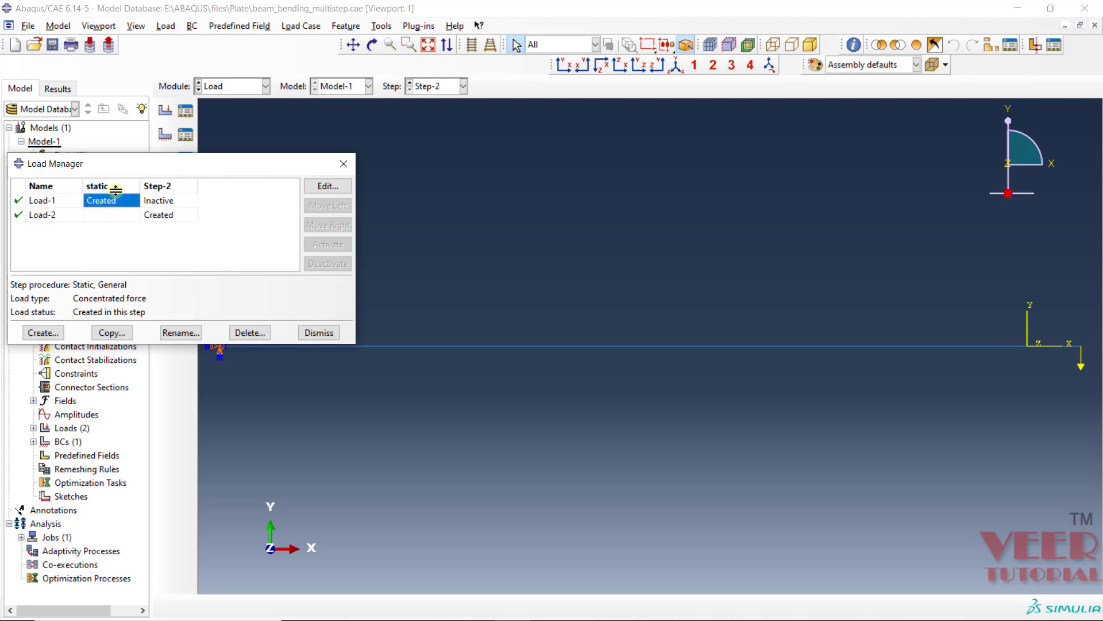
{"action": "left_click", "coordinate": [43, 216]}
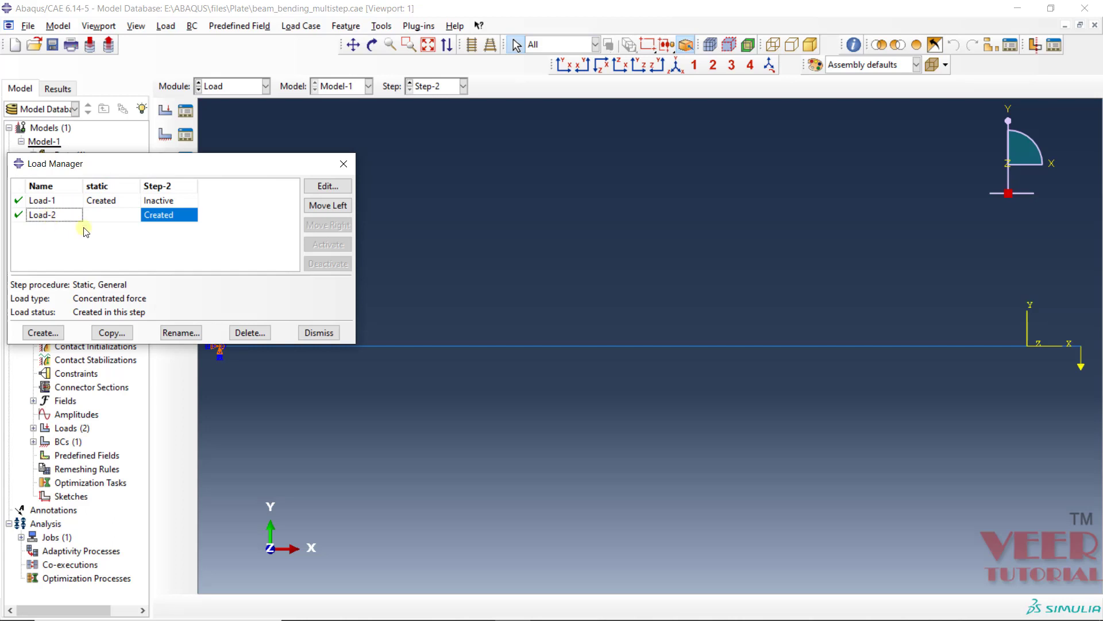
{"action": "left_click", "coordinate": [163, 203]}
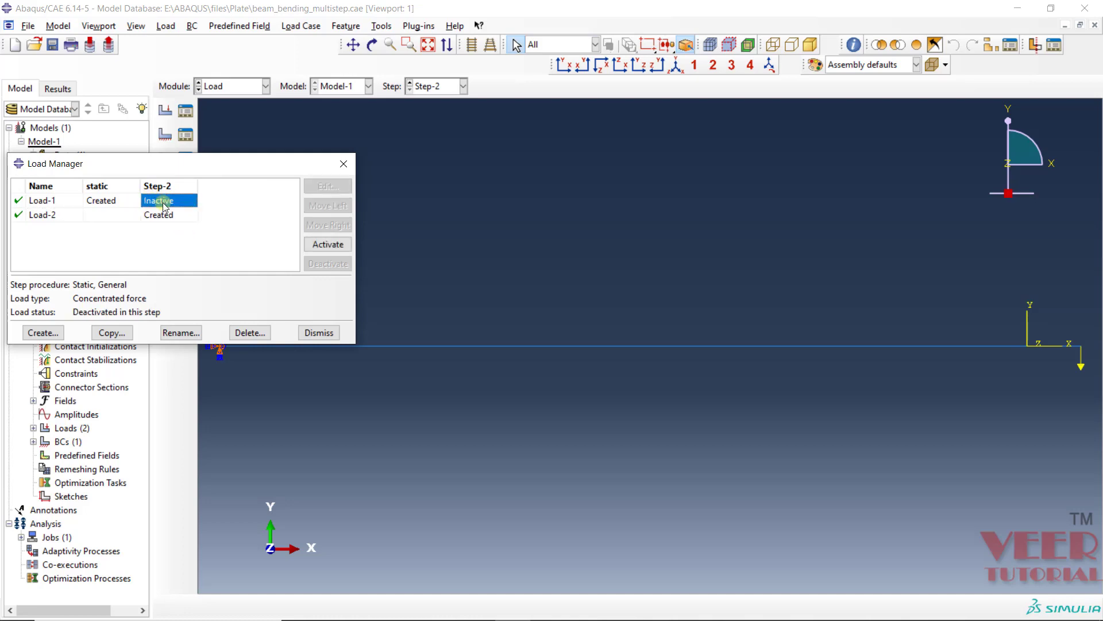
{"action": "left_click", "coordinate": [328, 245]}
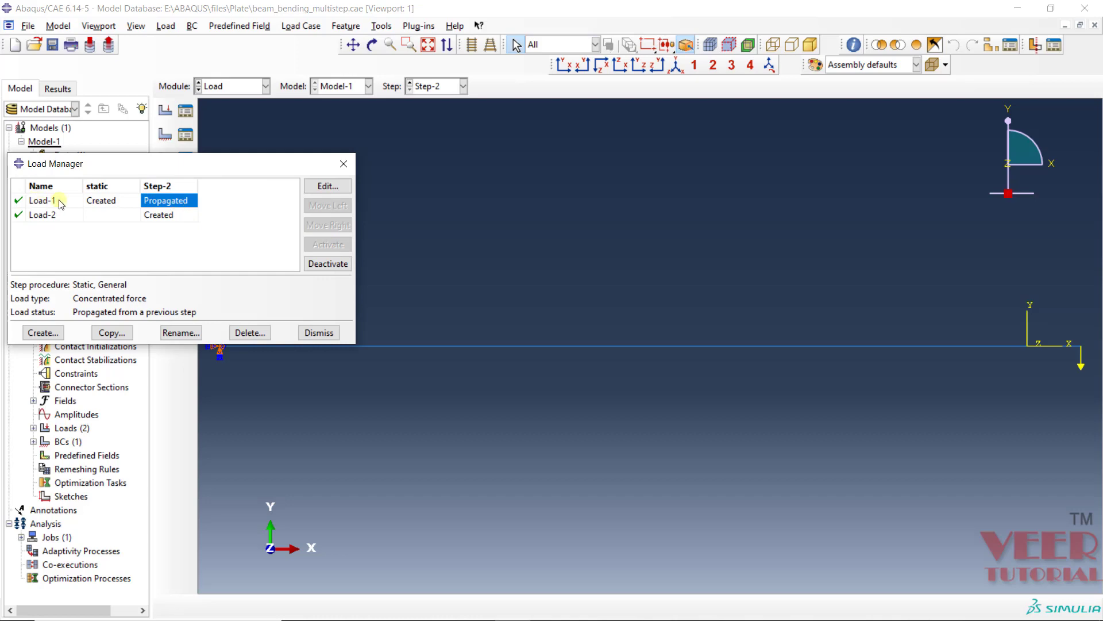
{"action": "left_click", "coordinate": [151, 202]}
{"action": "left_click", "coordinate": [325, 265]}
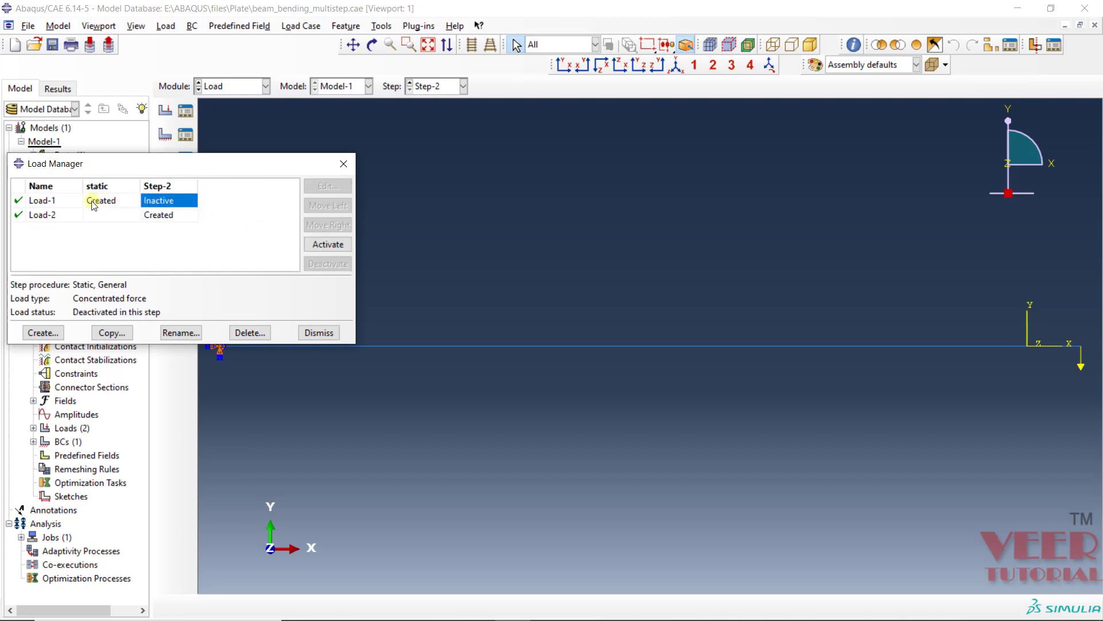
{"action": "left_click", "coordinate": [45, 218]}
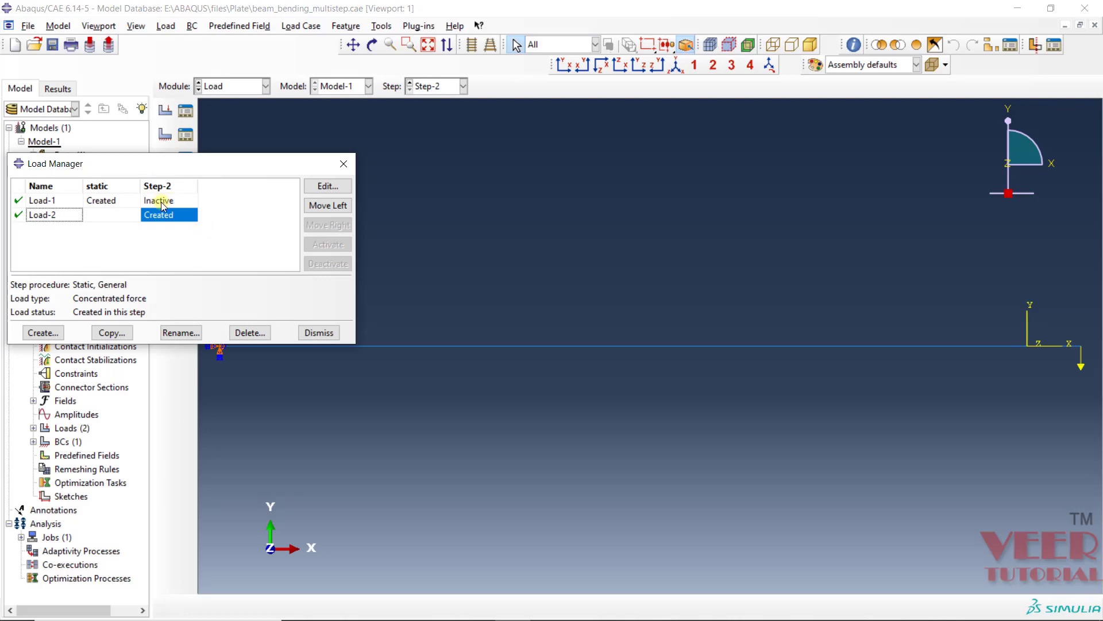
{"action": "left_click", "coordinate": [327, 336]}
Open the Model-1 keywords editor, enlarged and scrolled down to the load definitions.
{"action": "left_click", "coordinate": [59, 26]}
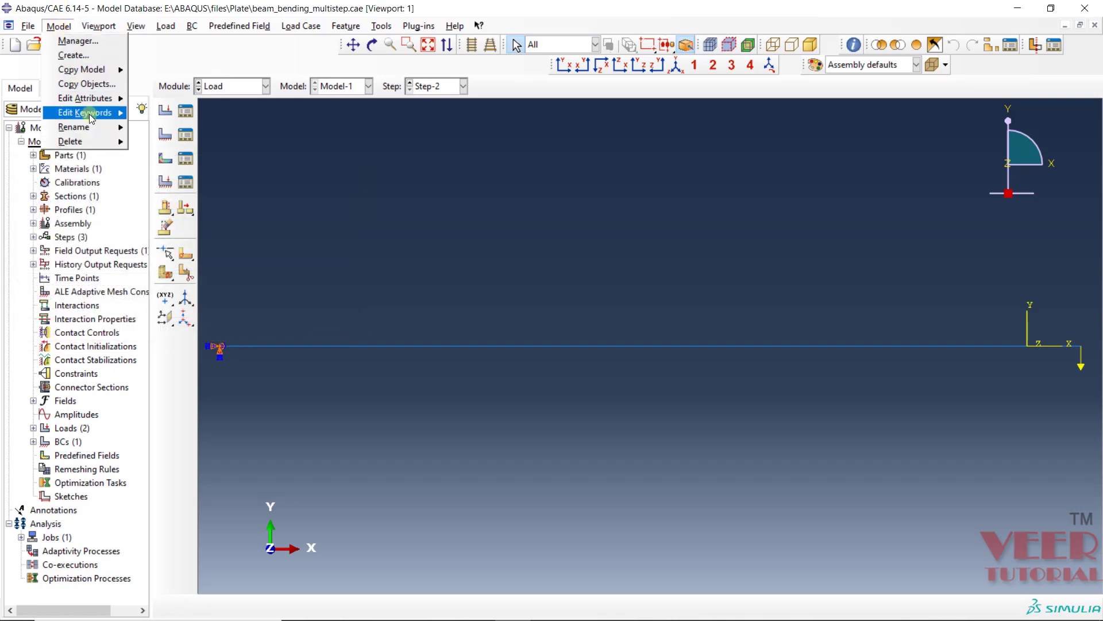
{"action": "mouse_move", "coordinate": [89, 115]}
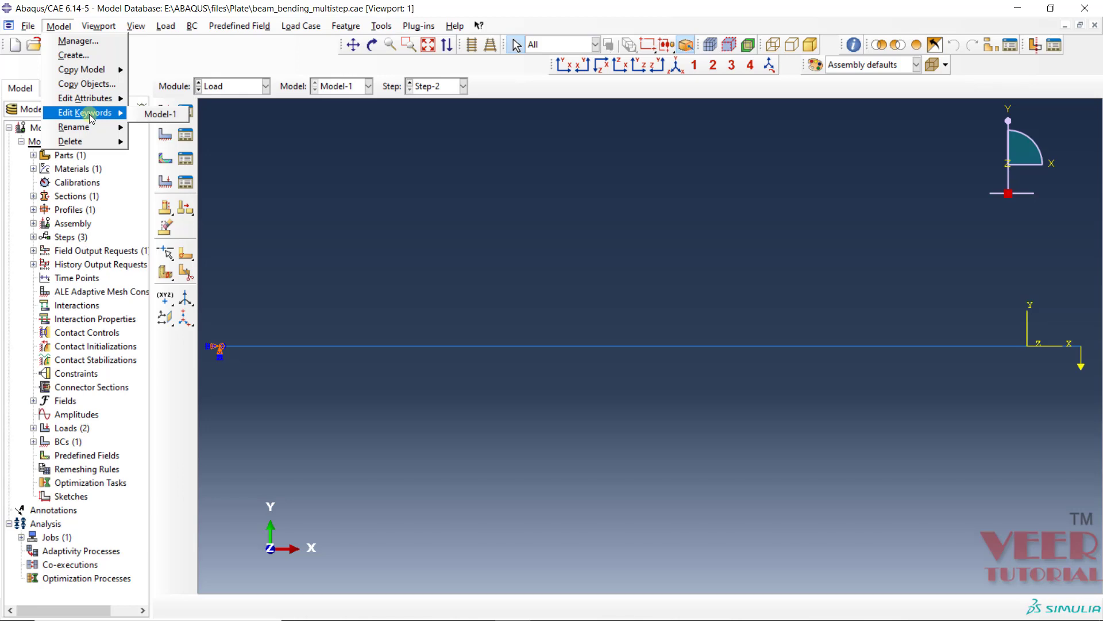
{"action": "left_click", "coordinate": [148, 115]}
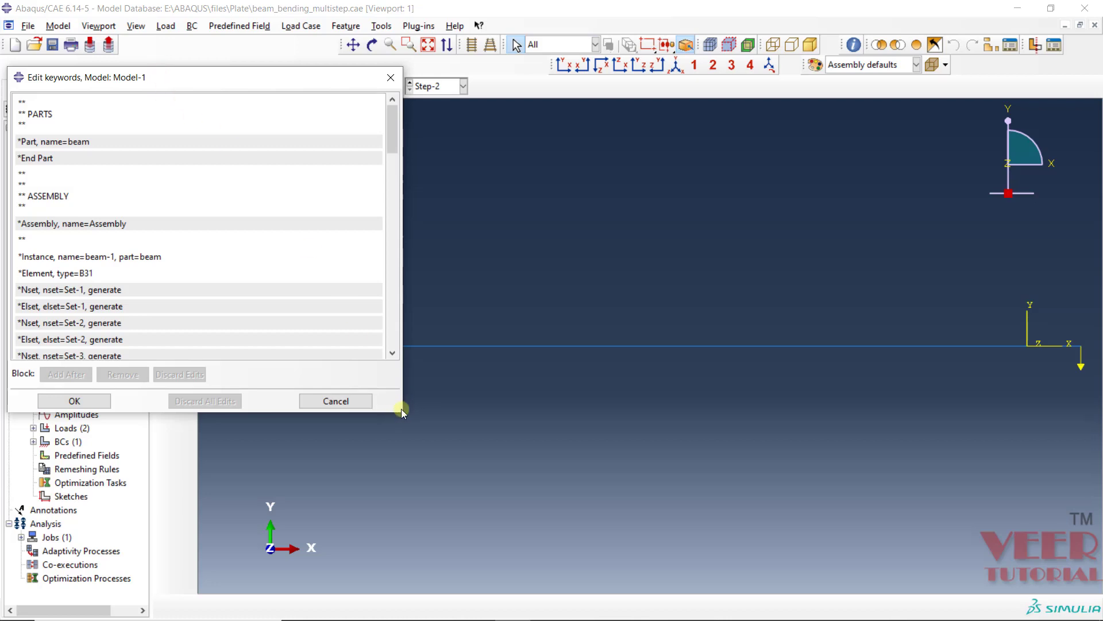
{"action": "left_click_drag", "start_coordinate": [402, 412], "coordinate": [632, 562]}
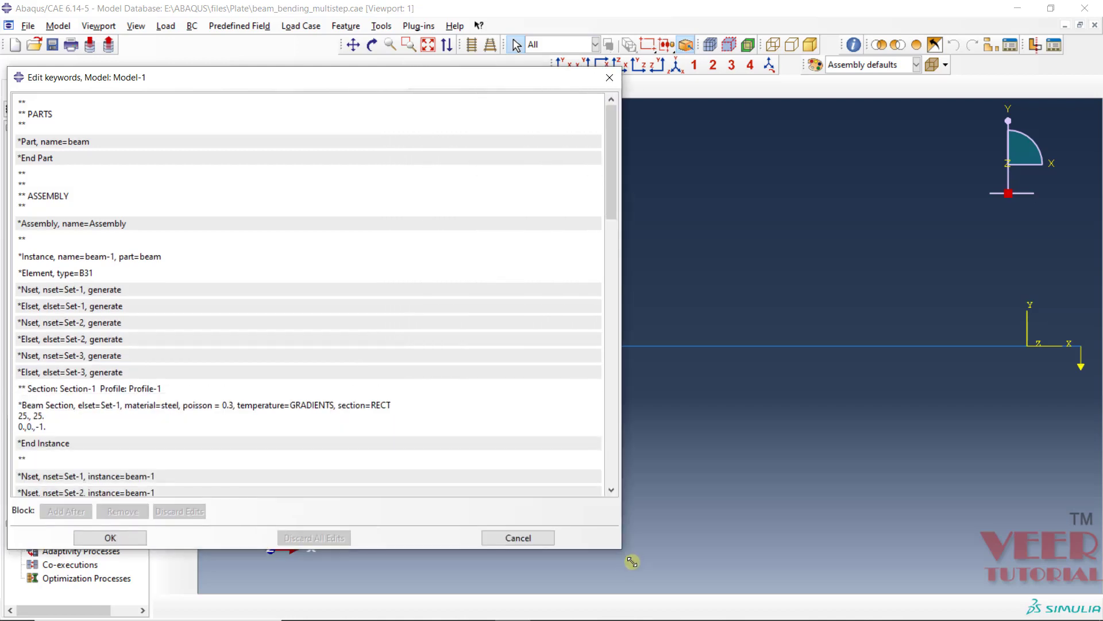
{"action": "scroll", "coordinate": [380, 320], "scroll_direction": "down", "scroll_amount": 1}
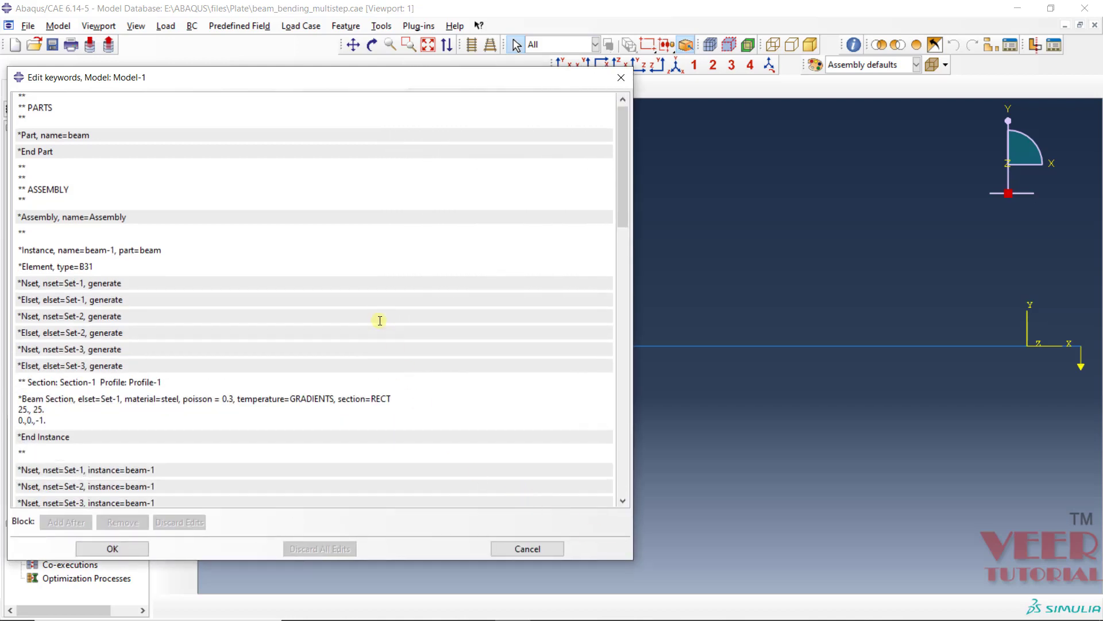
{"action": "scroll", "coordinate": [380, 320], "scroll_direction": "down", "scroll_amount": 8}
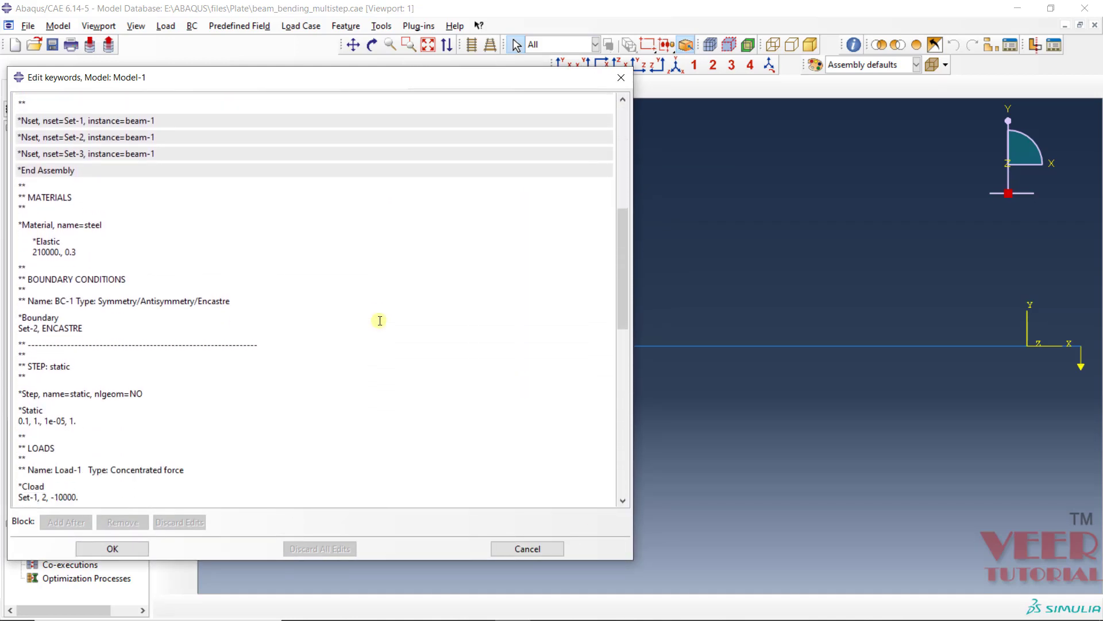
{"action": "scroll", "coordinate": [379, 320], "scroll_direction": "down", "scroll_amount": 7}
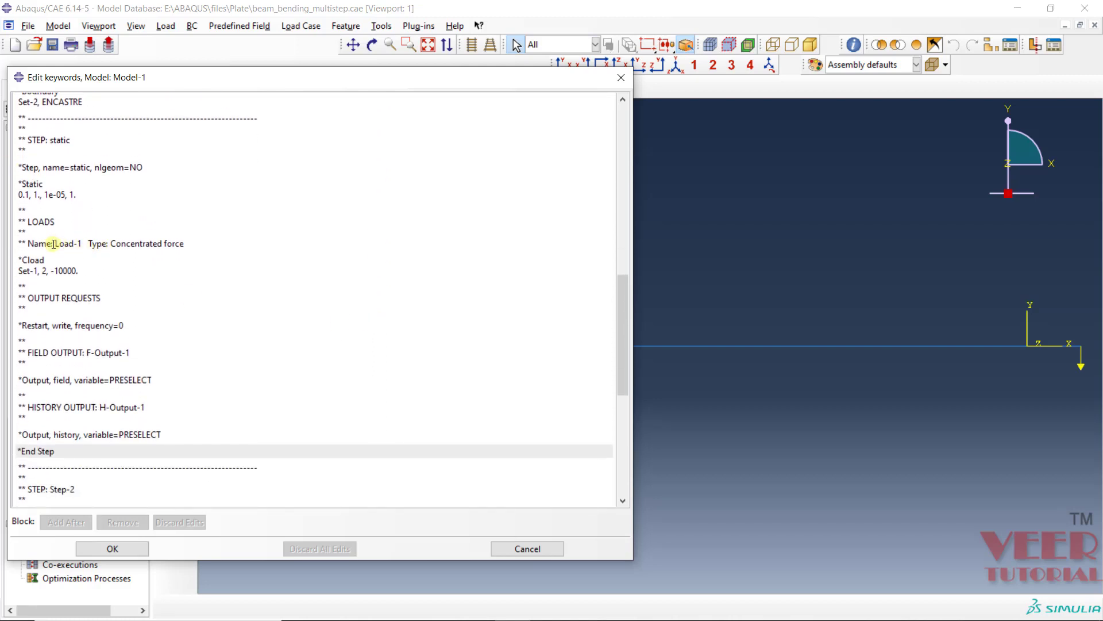
Confirm Step-2 lists Load-1 and Load-2 Cload lines with op=NEW, then close the editor.
{"action": "left_click_drag", "start_coordinate": [53, 244], "coordinate": [185, 245]}
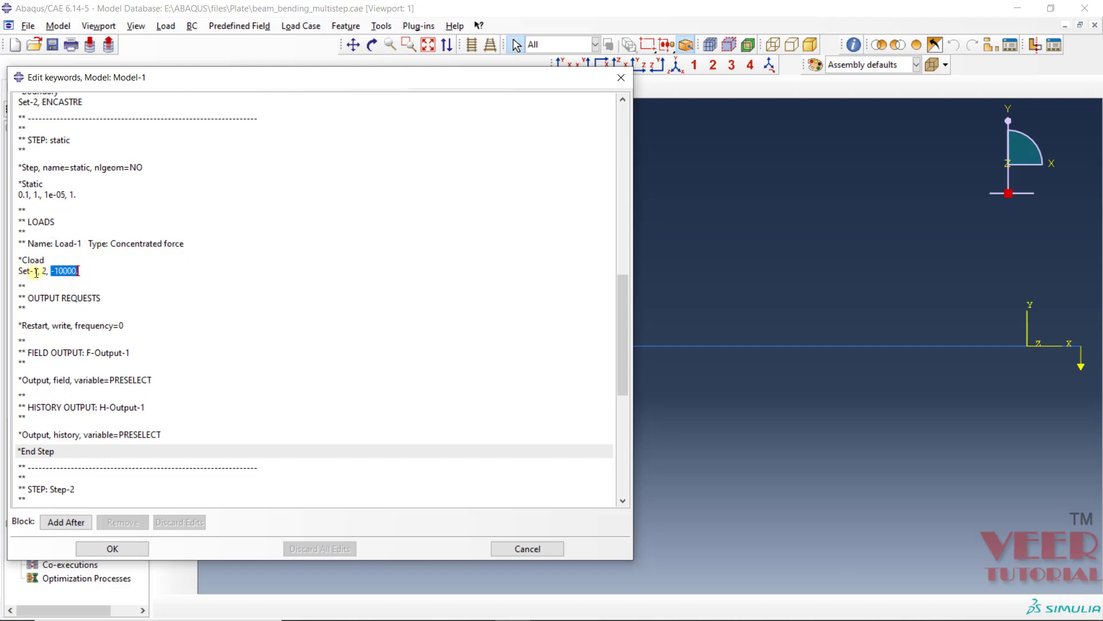
{"action": "left_click_drag", "start_coordinate": [50, 273], "coordinate": [30, 273]}
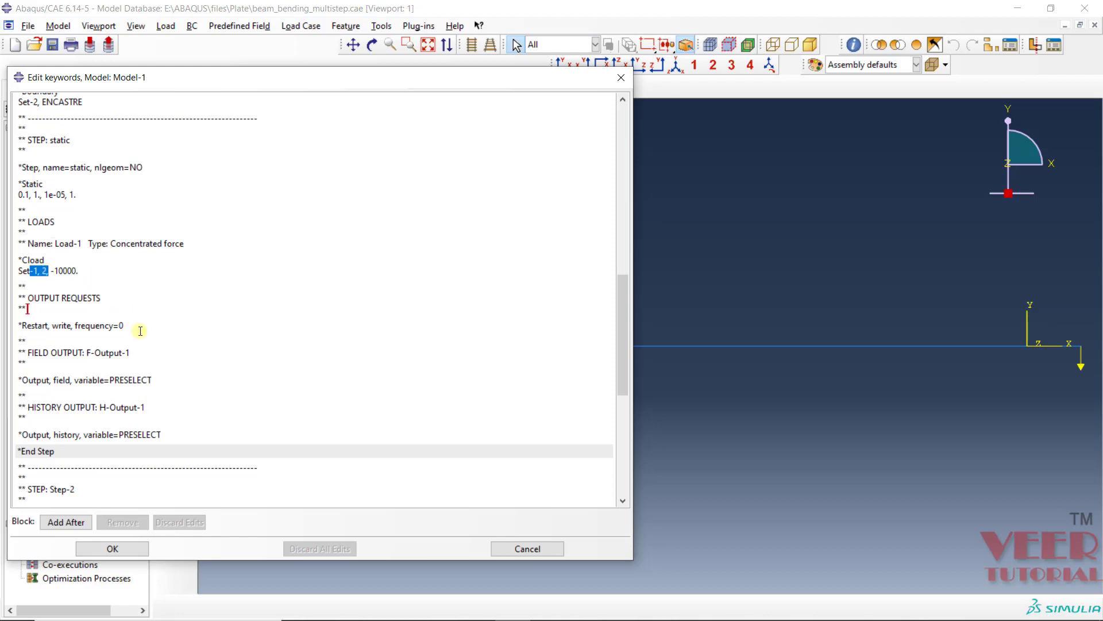
{"action": "scroll", "coordinate": [150, 322], "scroll_direction": "down", "scroll_amount": 3}
{"action": "scroll", "coordinate": [153, 322], "scroll_direction": "down", "scroll_amount": 4}
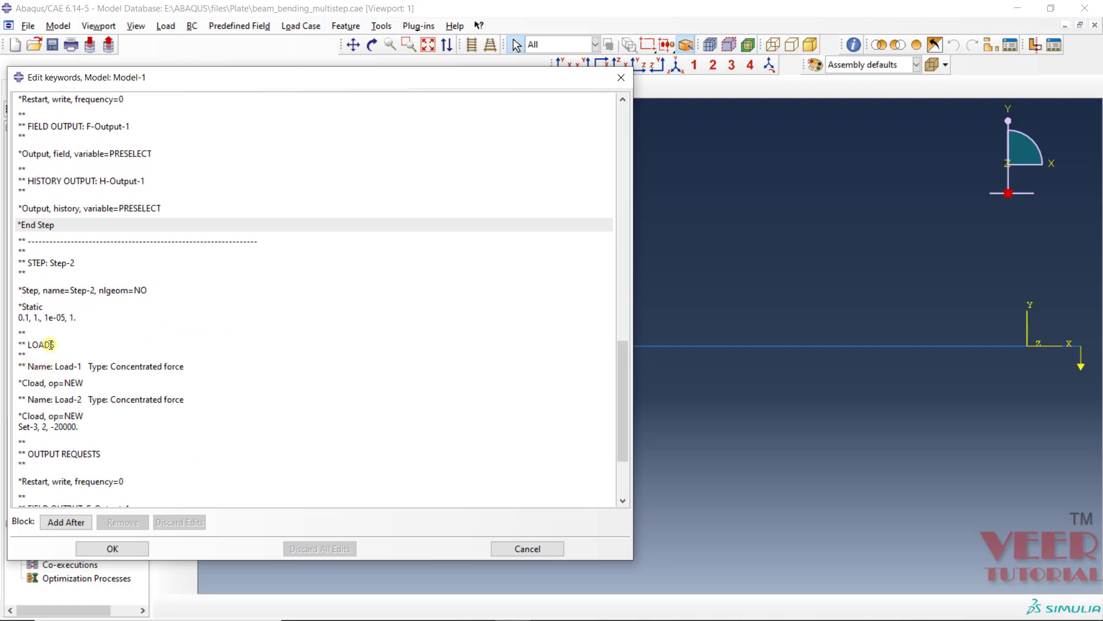
{"action": "left_click_drag", "start_coordinate": [25, 265], "coordinate": [78, 263]}
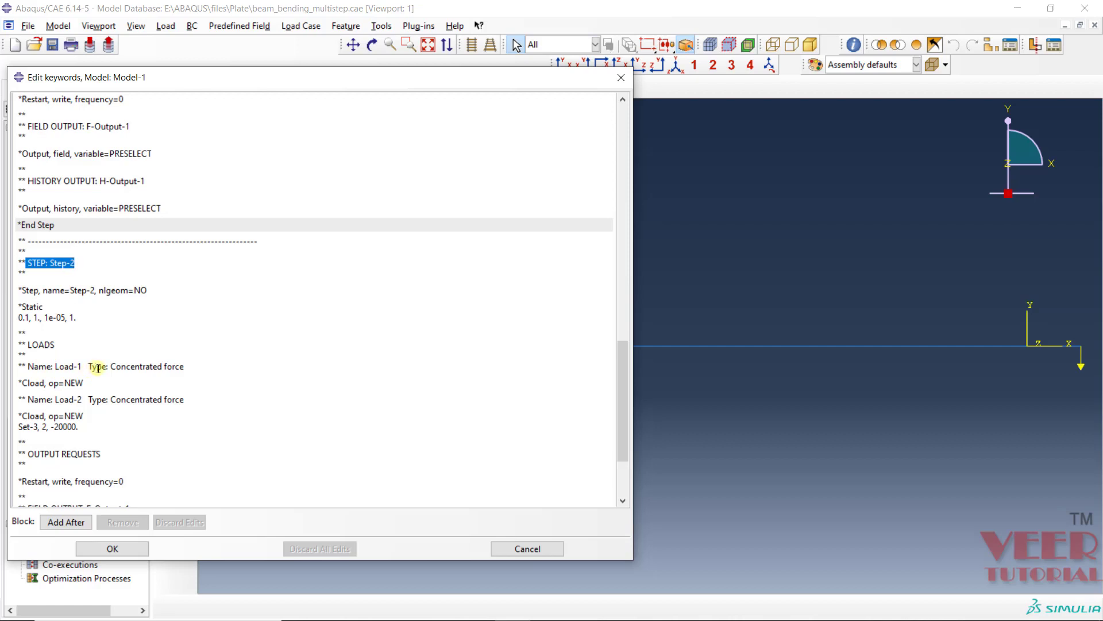
{"action": "left_click_drag", "start_coordinate": [26, 399], "coordinate": [185, 400]}
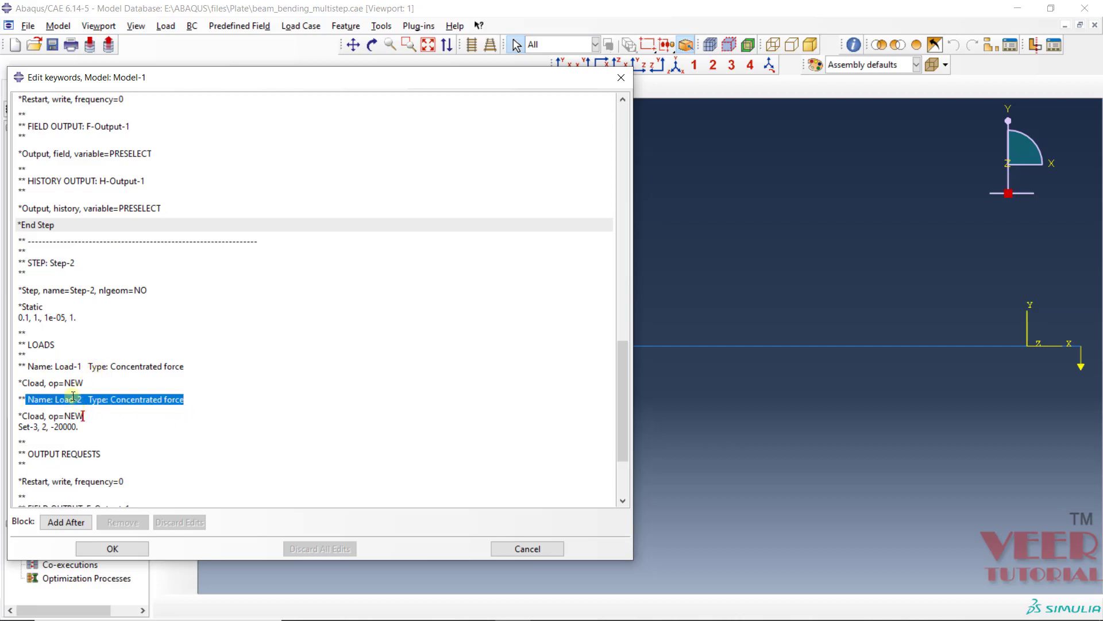
{"action": "left_click_drag", "start_coordinate": [86, 383], "coordinate": [48, 382]}
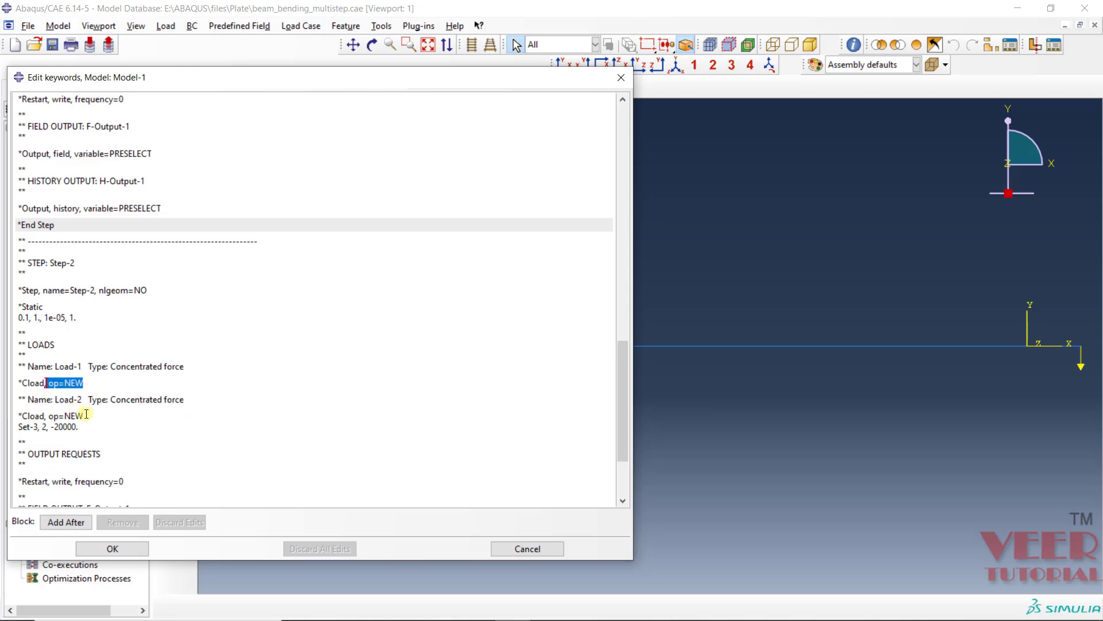
{"action": "left_click_drag", "start_coordinate": [84, 416], "coordinate": [48, 415]}
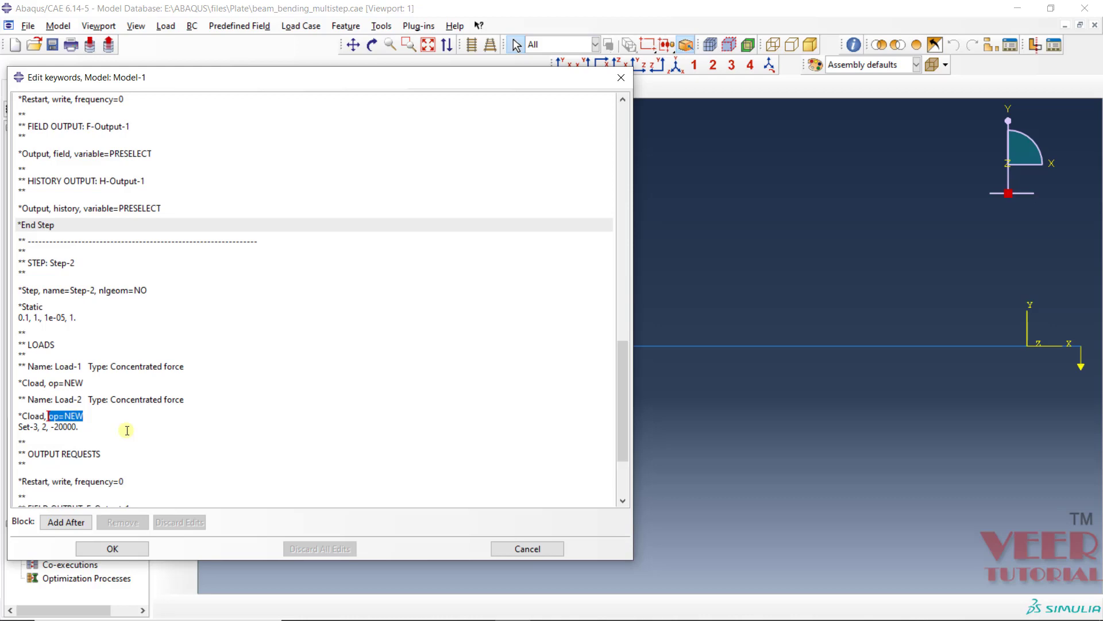
{"action": "left_click", "coordinate": [123, 548]}
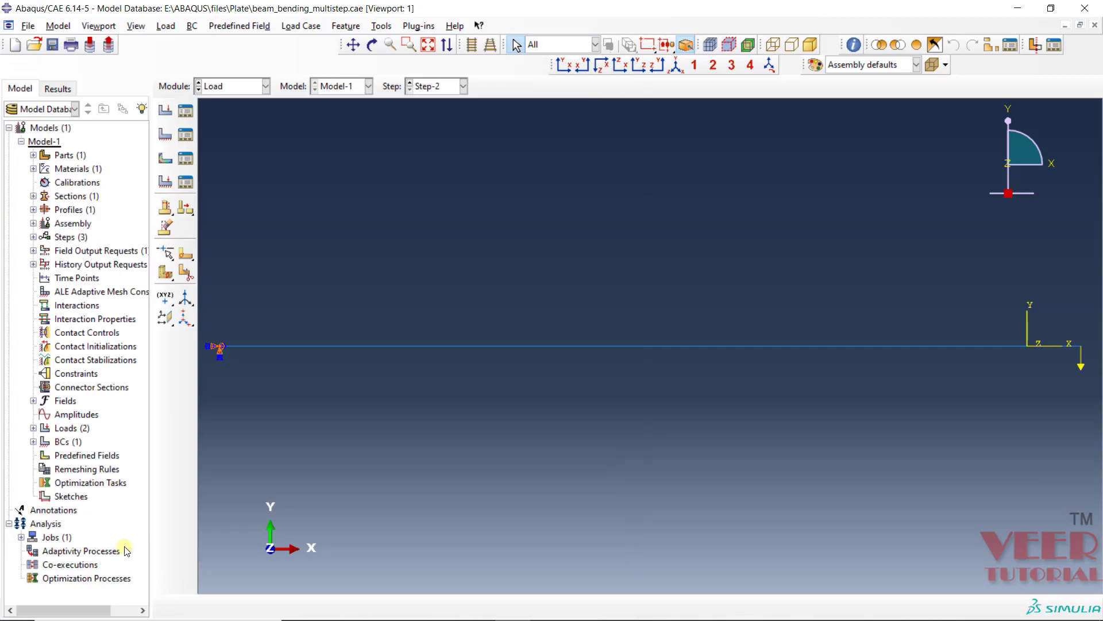
Reactivate Load-1 in Step-2 from the Load Manager and close the manager.
{"action": "left_click", "coordinate": [187, 113]}
{"action": "left_click", "coordinate": [156, 201]}
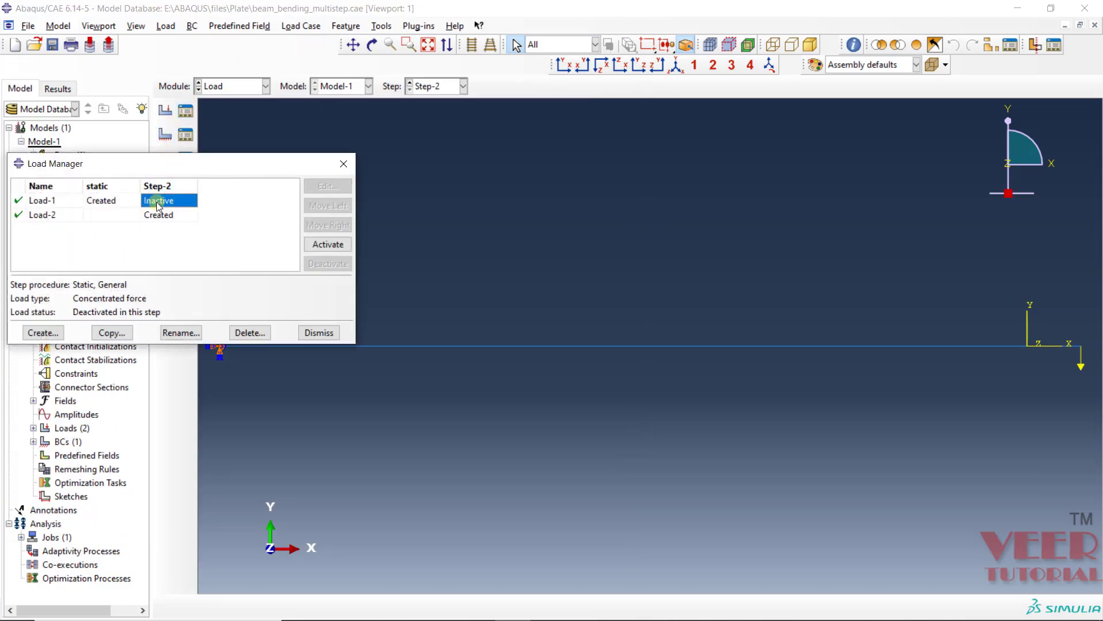
{"action": "left_click", "coordinate": [328, 244]}
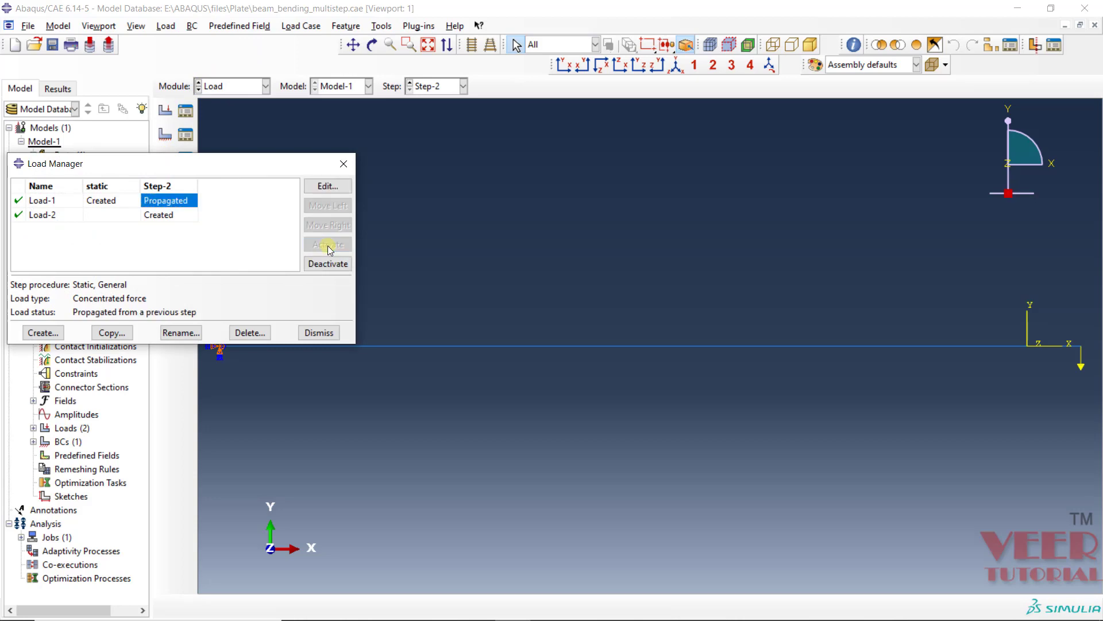
{"action": "left_click", "coordinate": [319, 333]}
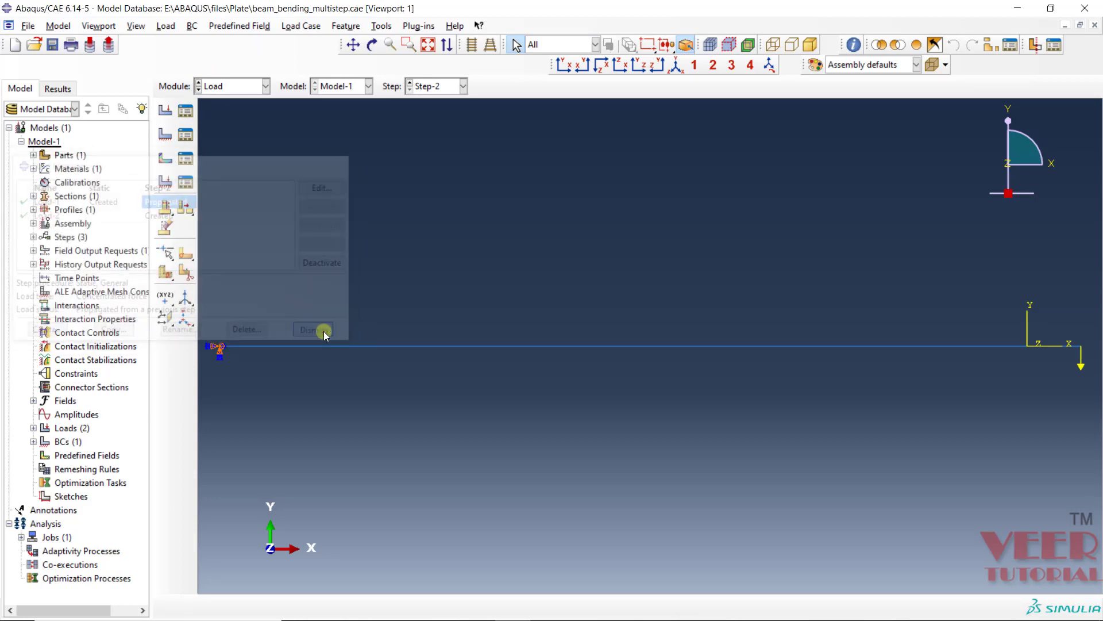
{"action": "left_click", "coordinate": [59, 26]}
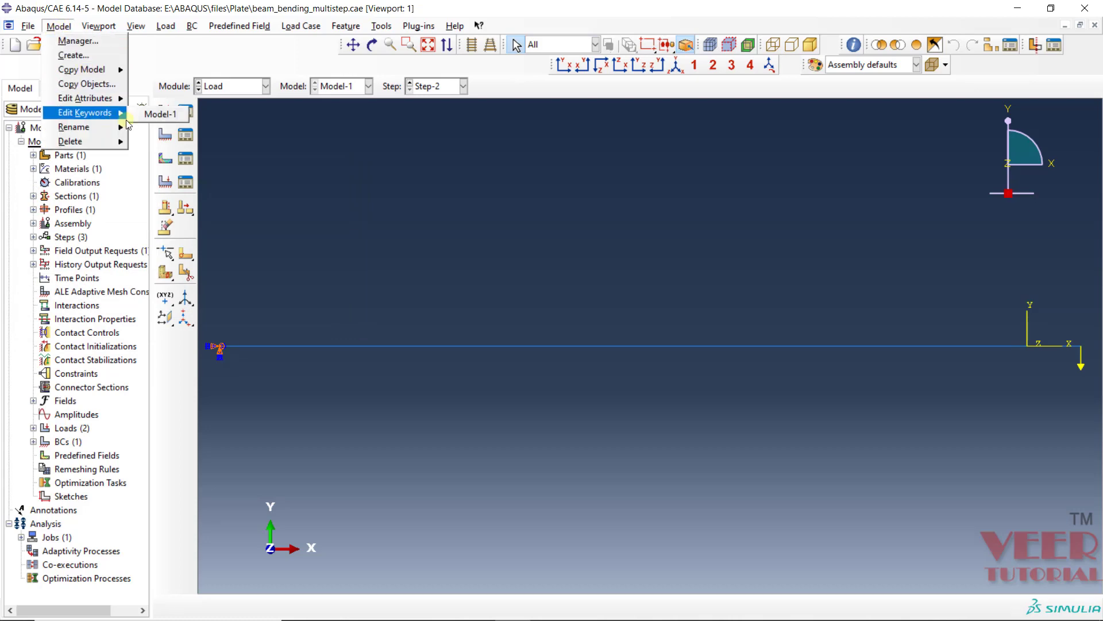
Check in the Model-1 keywords that Step-2 holds only Load-2's -20000 Cload on Set-3.
{"action": "left_click", "coordinate": [114, 117]}
{"action": "left_click", "coordinate": [154, 113]}
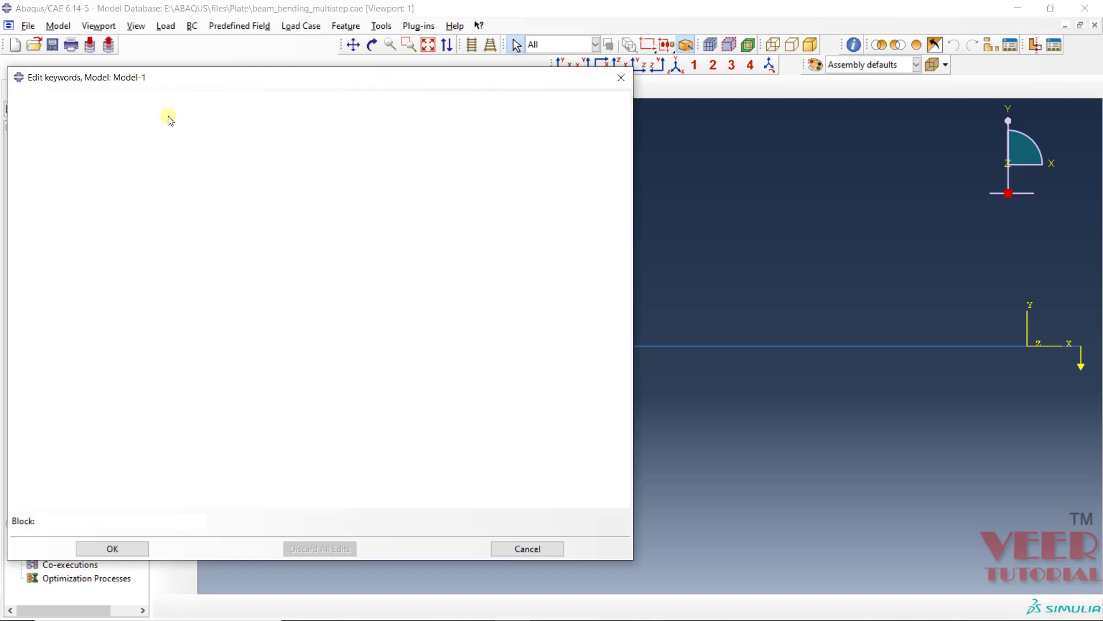
{"action": "scroll", "coordinate": [304, 318], "scroll_direction": "down", "scroll_amount": 15}
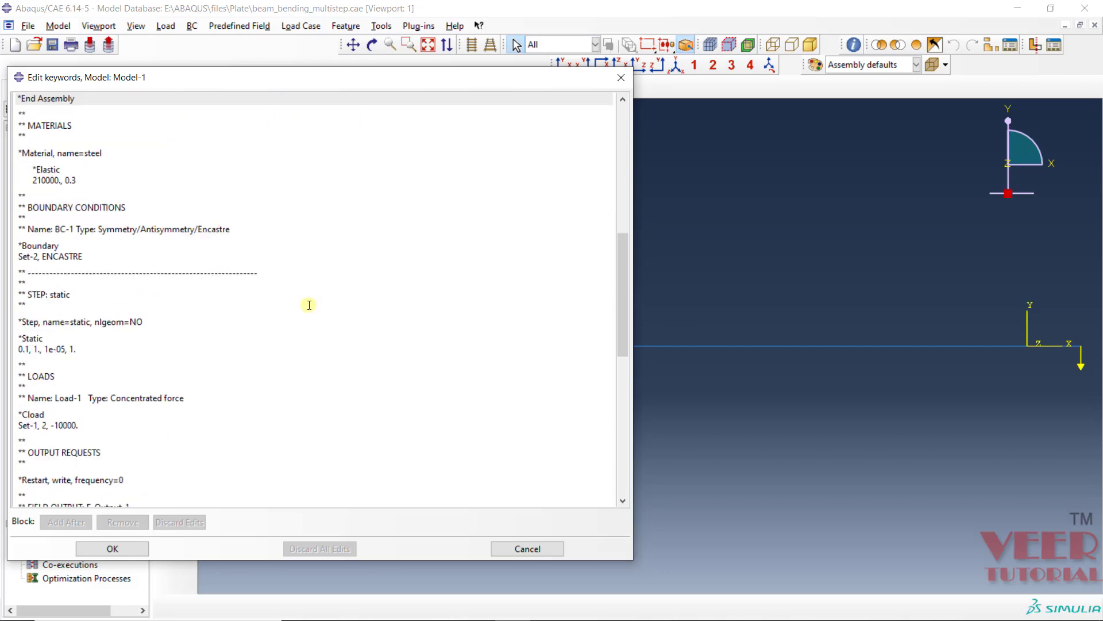
{"action": "scroll", "coordinate": [299, 318], "scroll_direction": "down", "scroll_amount": 2}
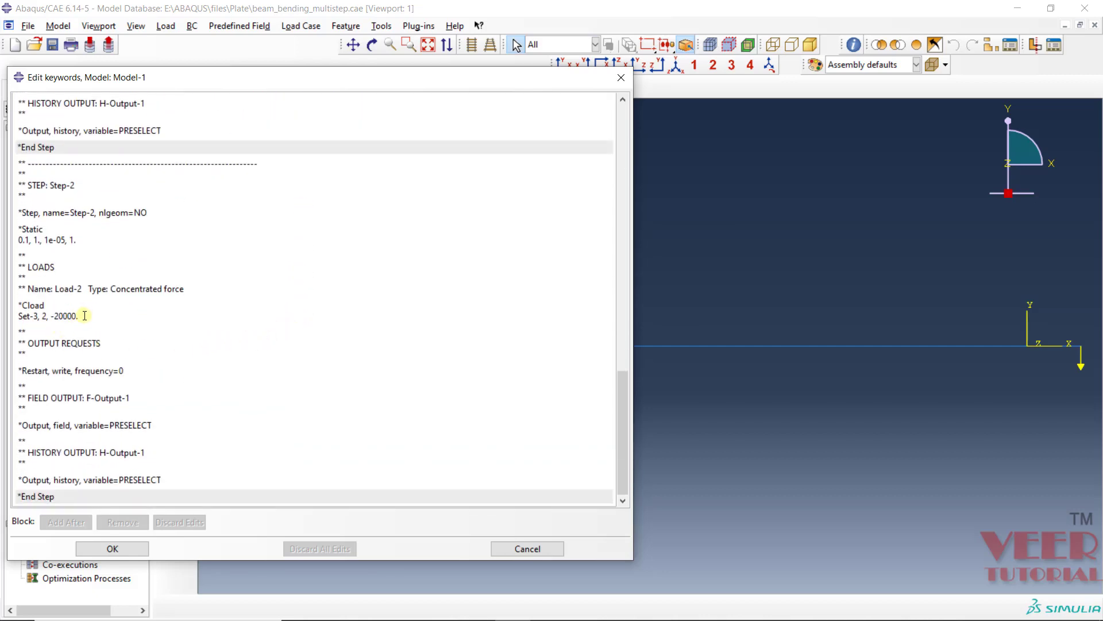
{"action": "left_click_drag", "start_coordinate": [81, 315], "coordinate": [12, 309]}
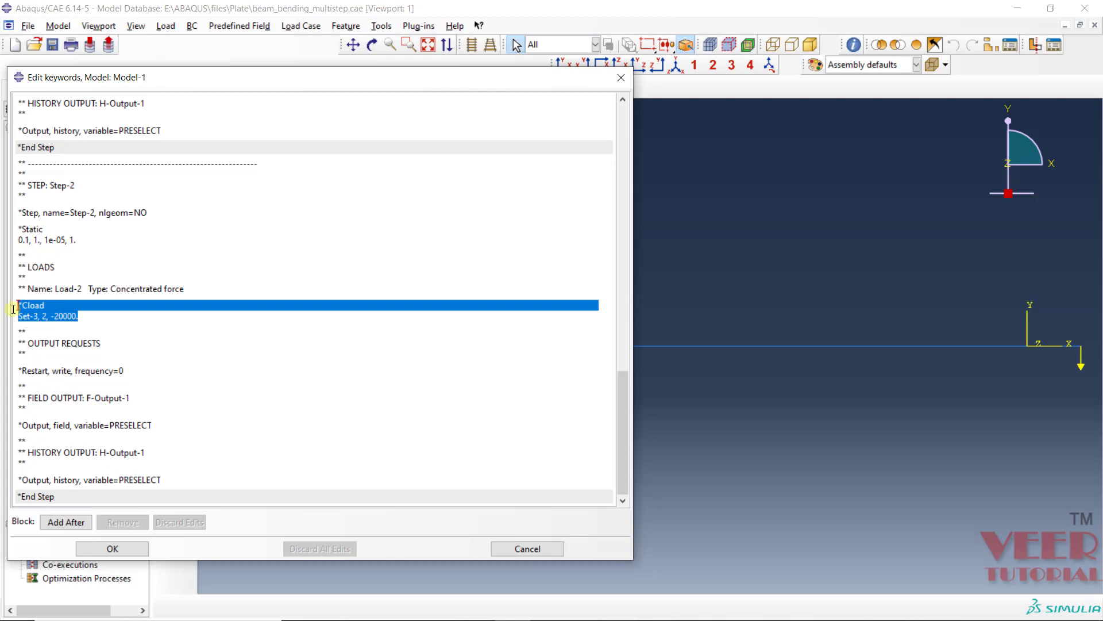
{"action": "left_click", "coordinate": [104, 311]}
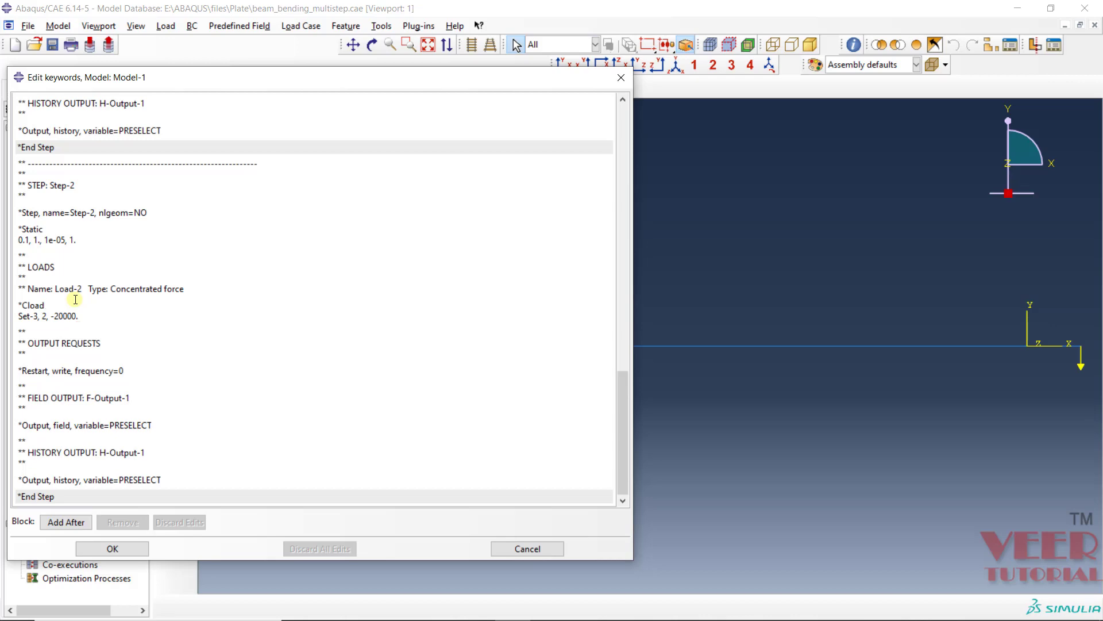
{"action": "key", "text": "Escape"}
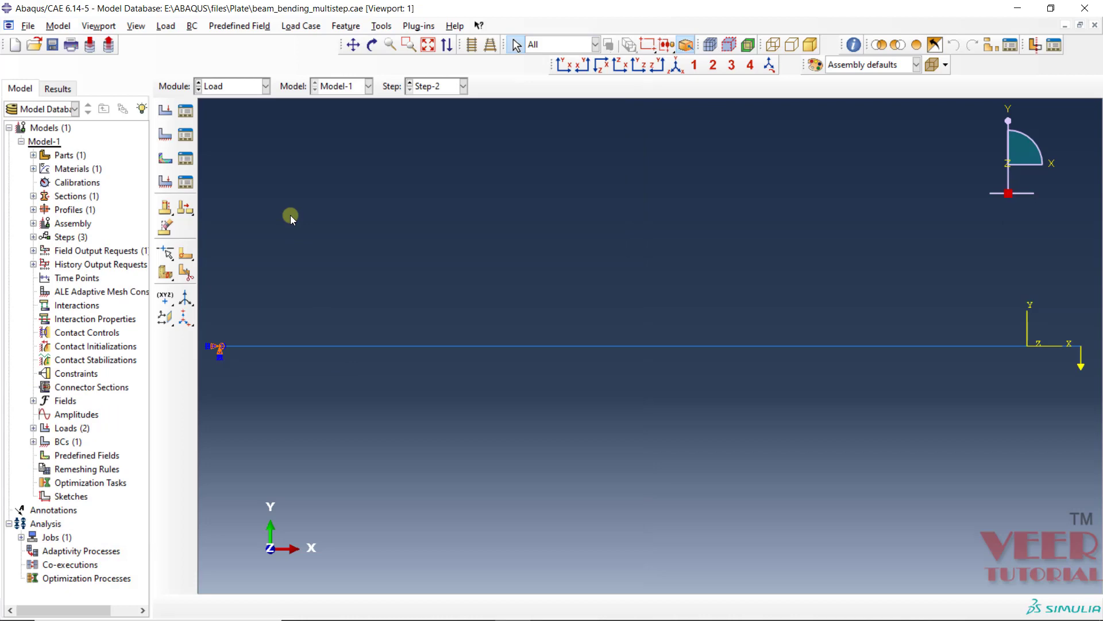
{"action": "left_click", "coordinate": [185, 111]}
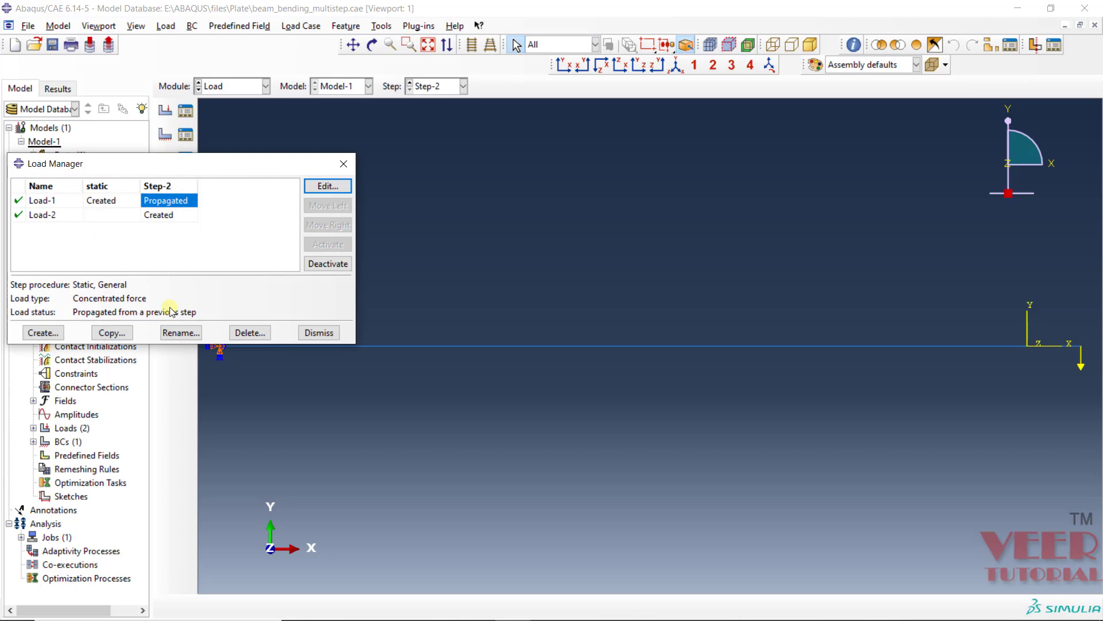
{"action": "left_click", "coordinate": [340, 187]}
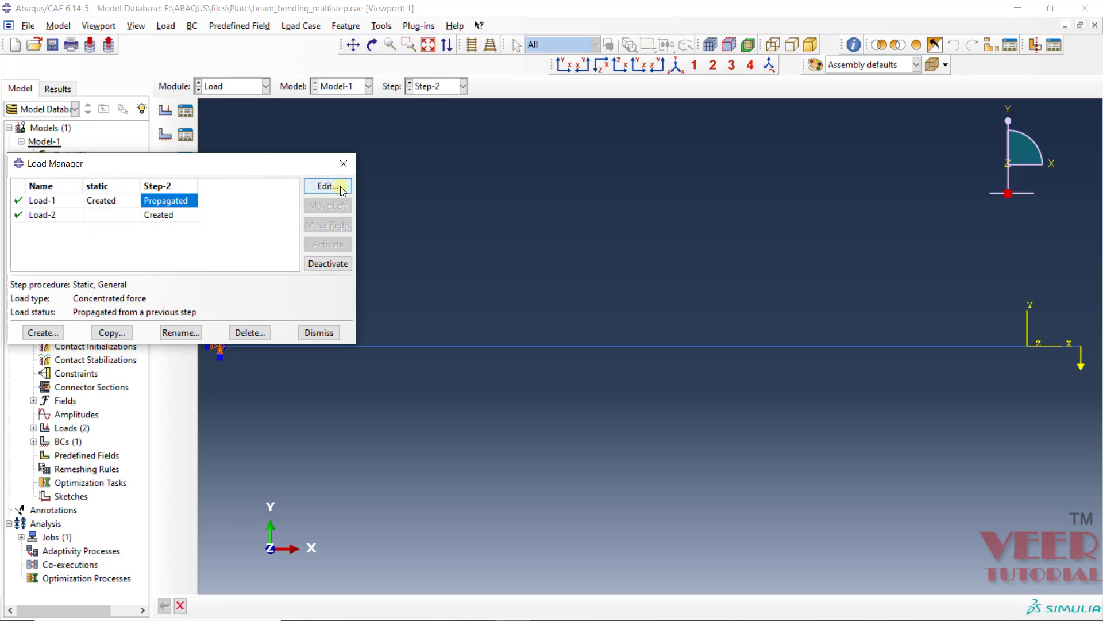
{"action": "left_click", "coordinate": [317, 332]}
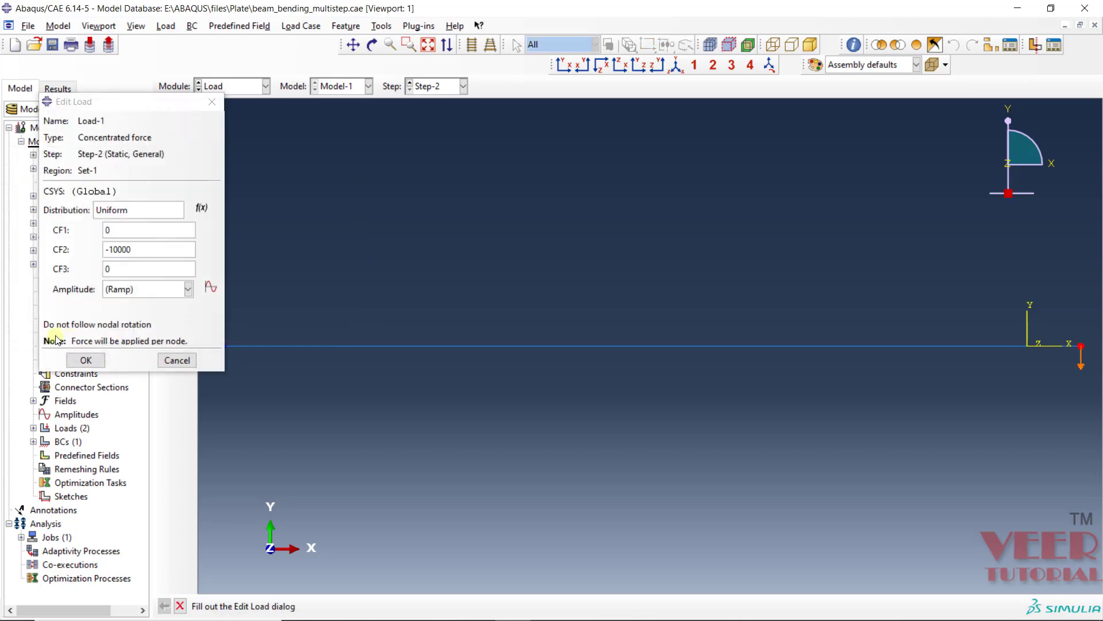
{"action": "left_click", "coordinate": [84, 361]}
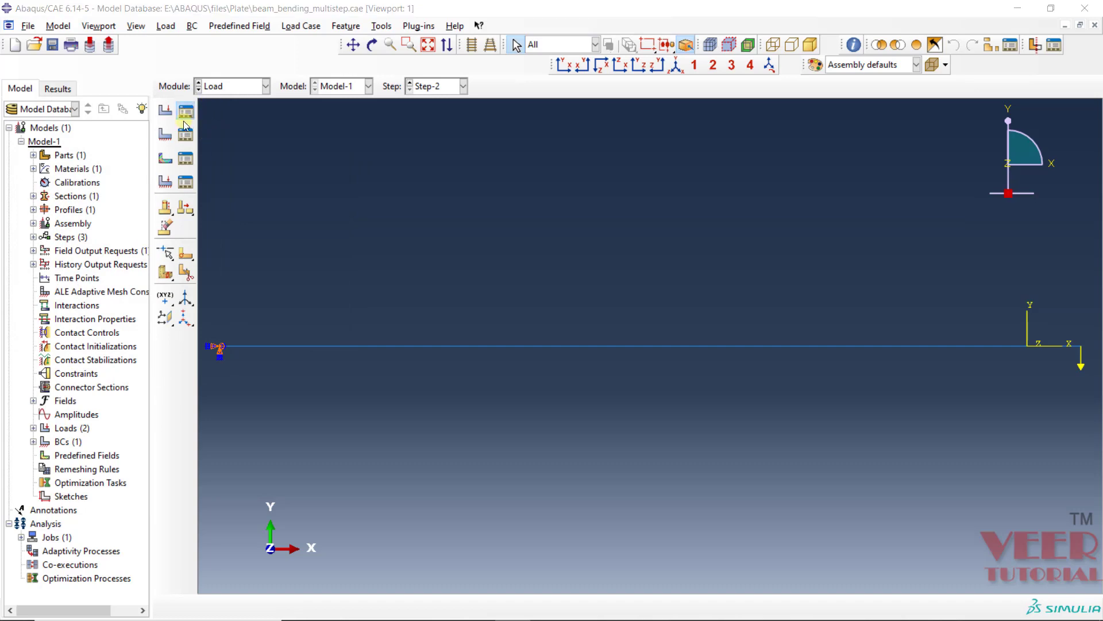
{"action": "left_click", "coordinate": [184, 122]}
{"action": "left_click", "coordinate": [53, 332]}
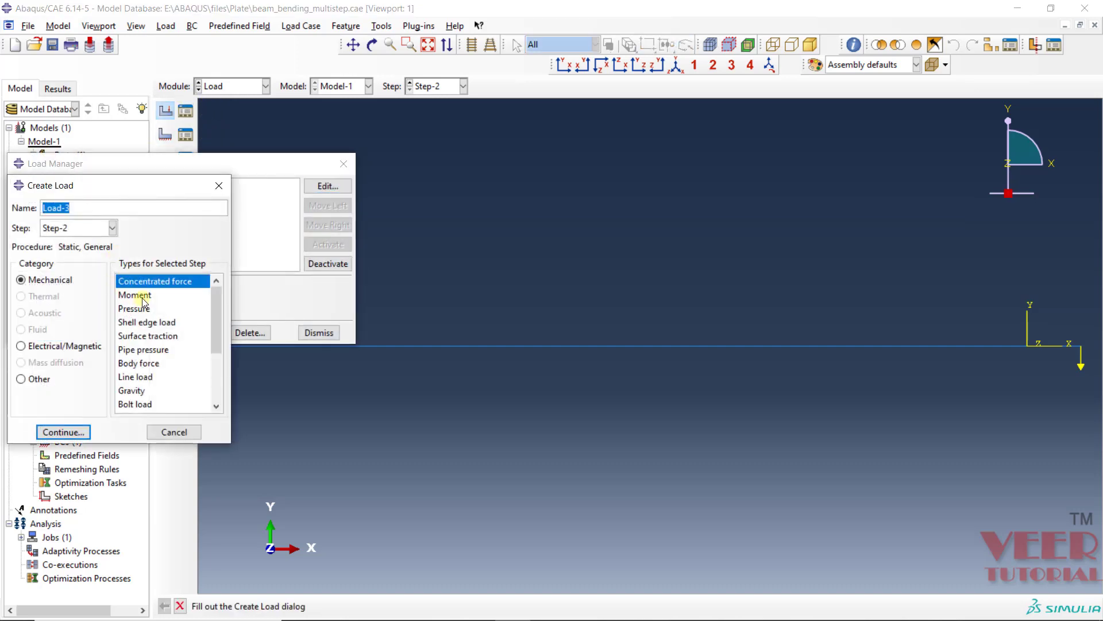
{"action": "left_click", "coordinate": [141, 300]}
{"action": "left_click", "coordinate": [138, 312]}
{"action": "left_click", "coordinate": [144, 352]}
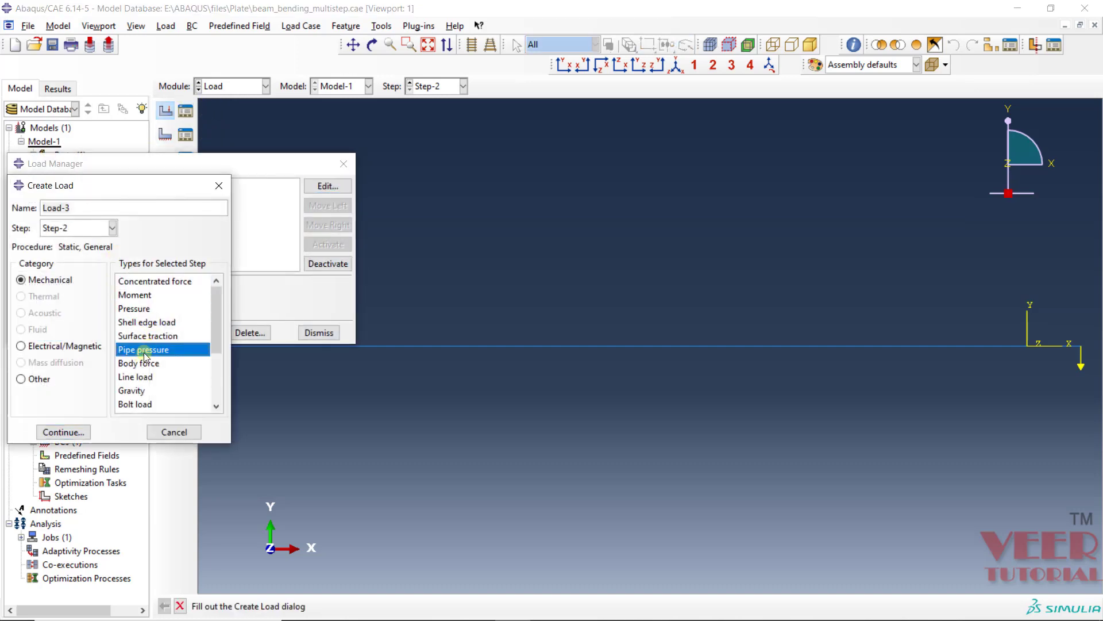
{"action": "left_click", "coordinate": [144, 364]}
{"action": "left_click", "coordinate": [138, 377]}
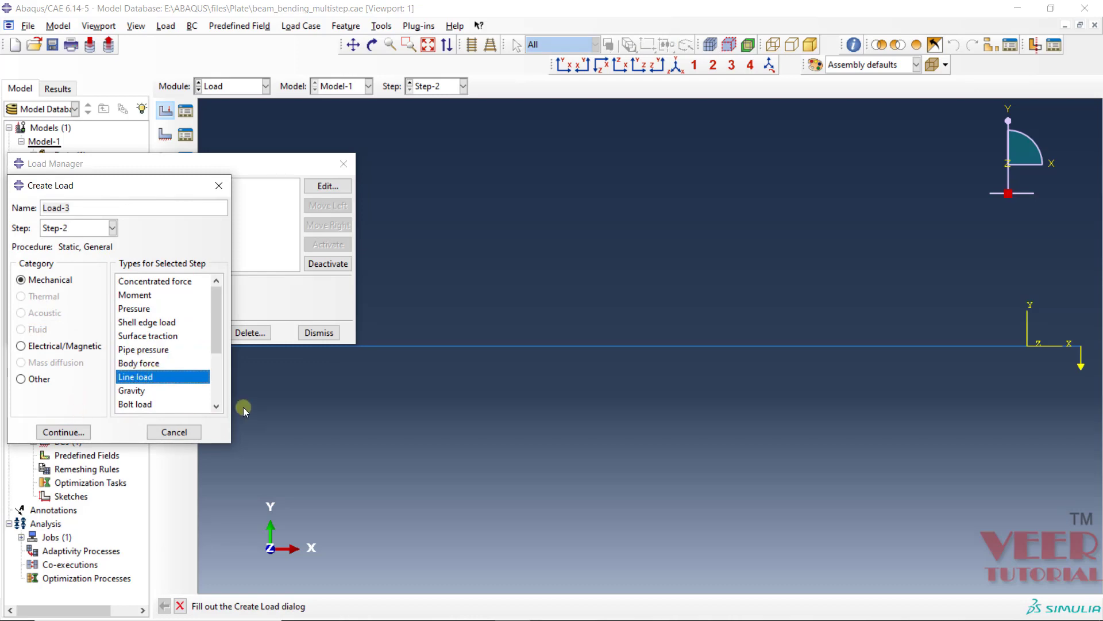
{"action": "left_click", "coordinate": [193, 430]}
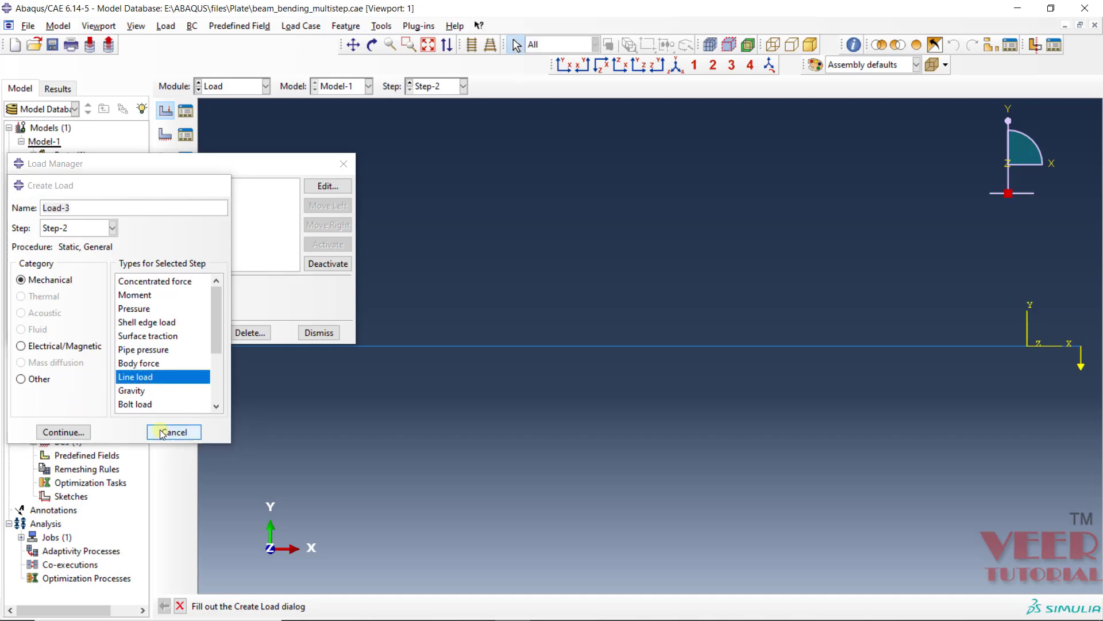
{"action": "left_click", "coordinate": [319, 333]}
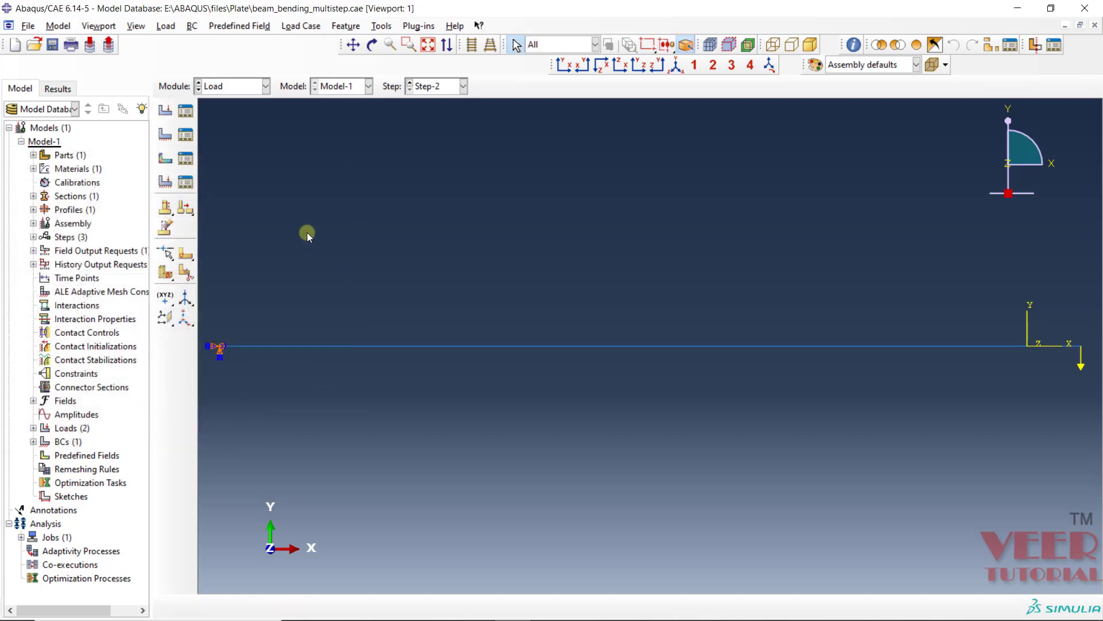
Deactivate the encastre BC-1 in Step-2 using the Boundary Condition Manager.
{"action": "left_click", "coordinate": [185, 136]}
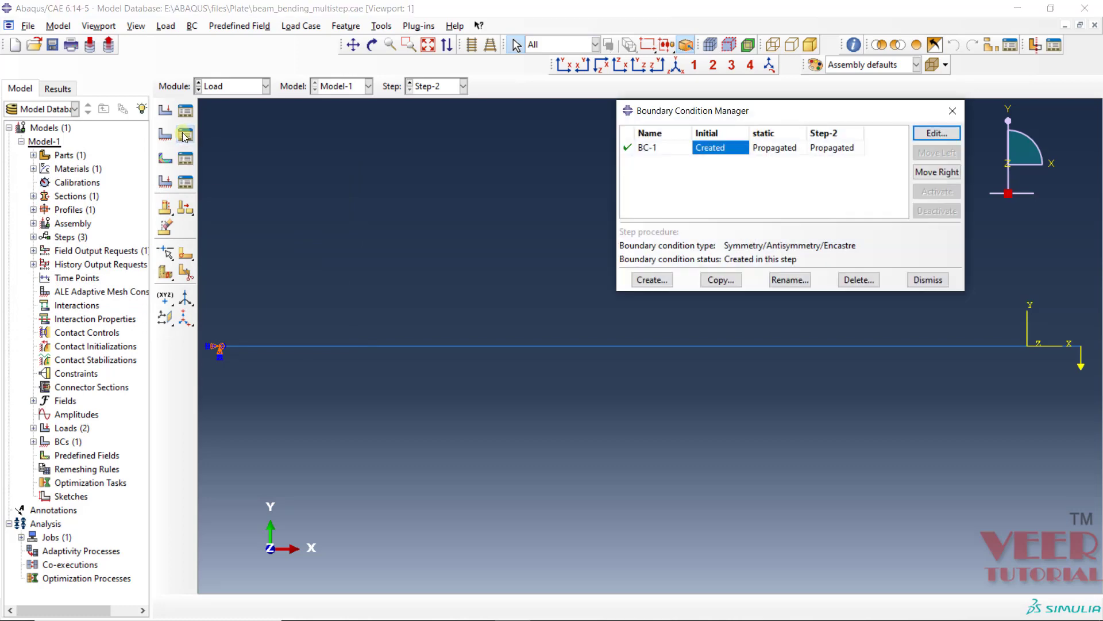
{"action": "left_click_drag", "start_coordinate": [758, 112], "coordinate": [274, 164]}
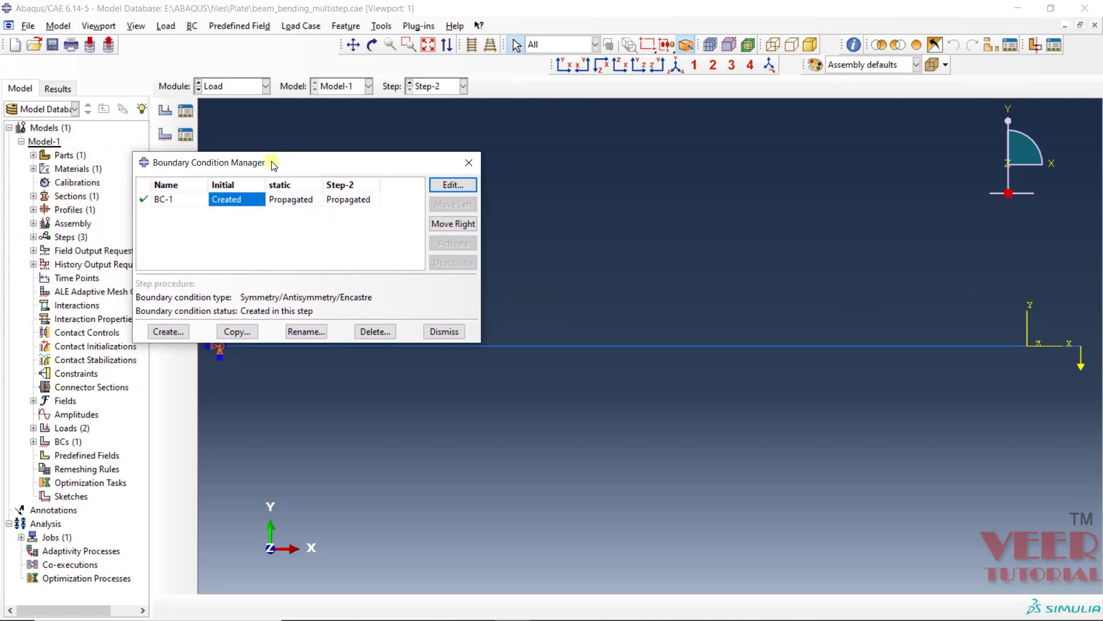
{"action": "left_click_drag", "start_coordinate": [472, 345], "coordinate": [602, 503]}
{"action": "left_click", "coordinate": [164, 199]}
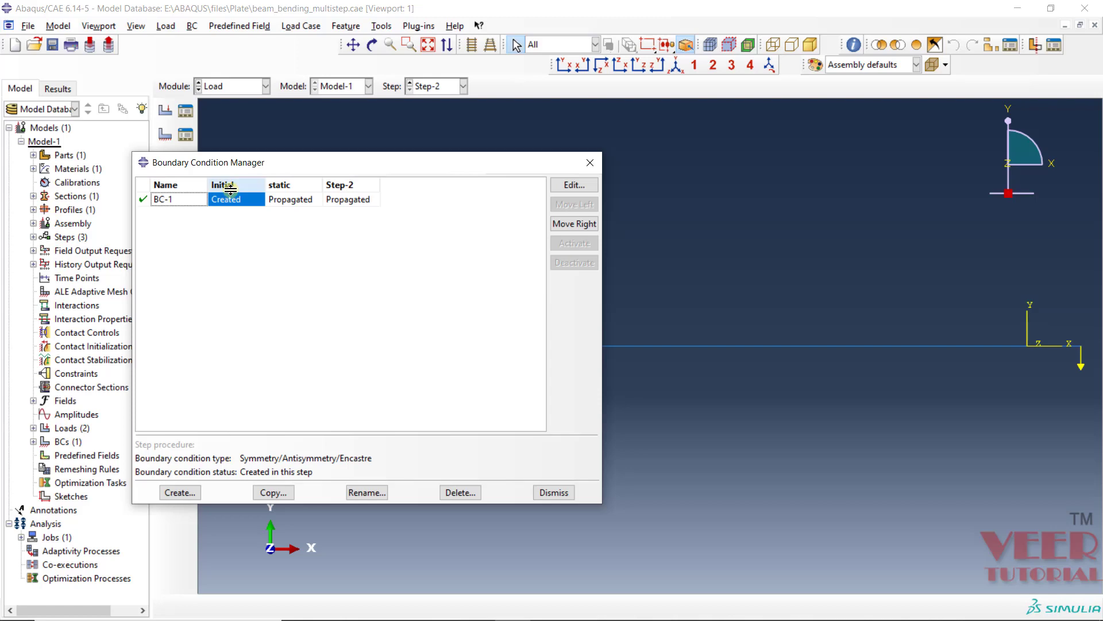
{"action": "left_click", "coordinate": [292, 199]}
{"action": "left_click", "coordinate": [347, 205]}
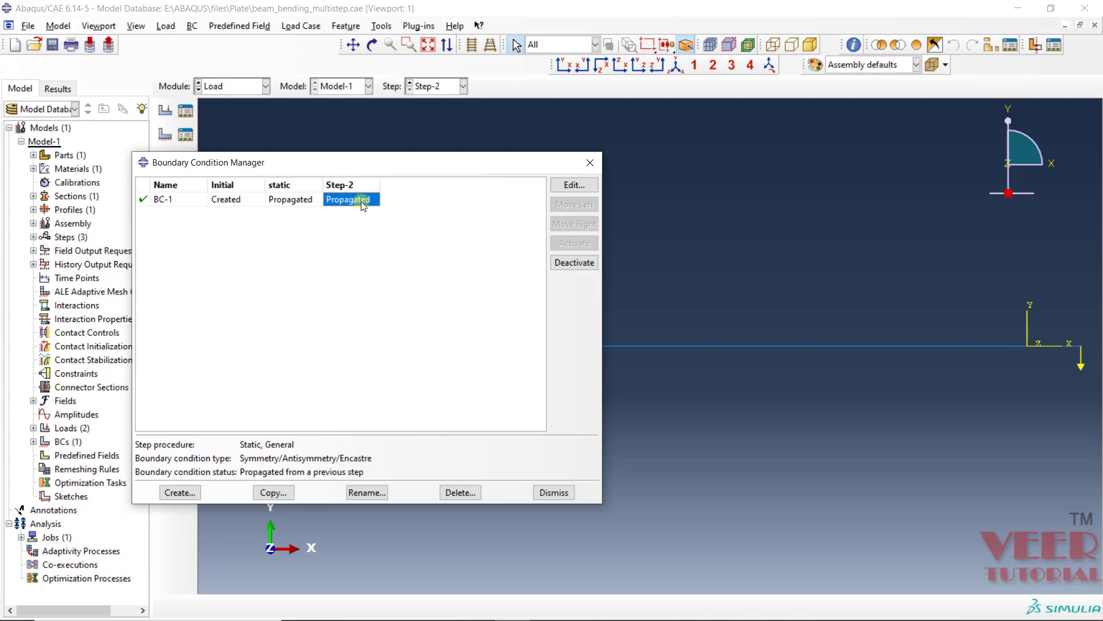
{"action": "left_click", "coordinate": [574, 264]}
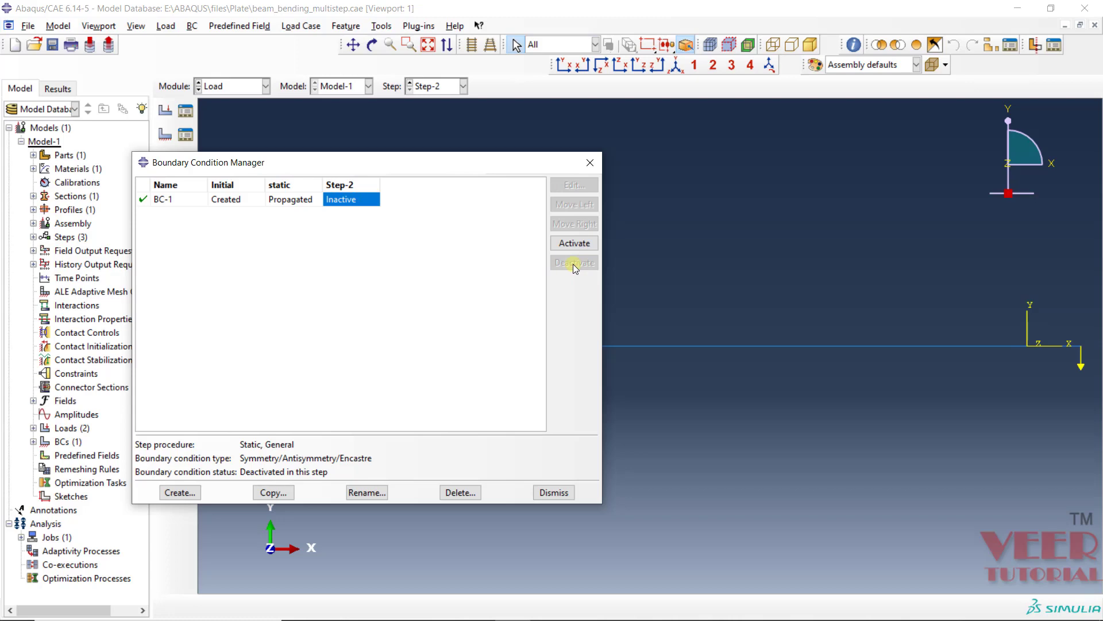
Create pinned boundary condition BC-2 in Step-2 on the beam's left end (Set-4).
{"action": "left_click", "coordinate": [179, 492]}
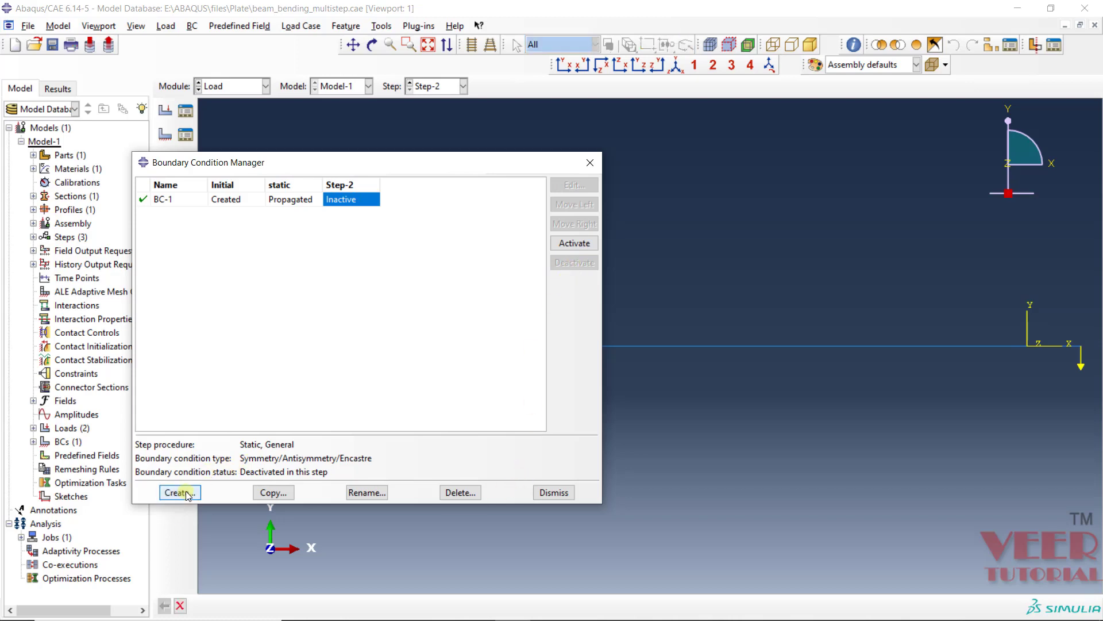
{"action": "left_click", "coordinate": [159, 190]}
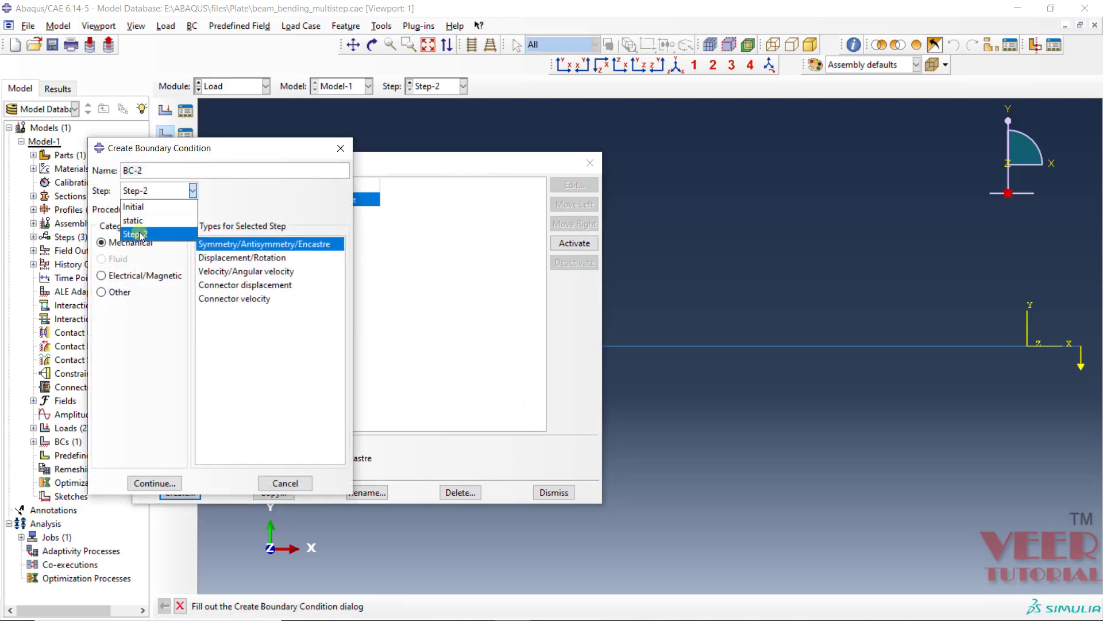
{"action": "left_click", "coordinate": [141, 234]}
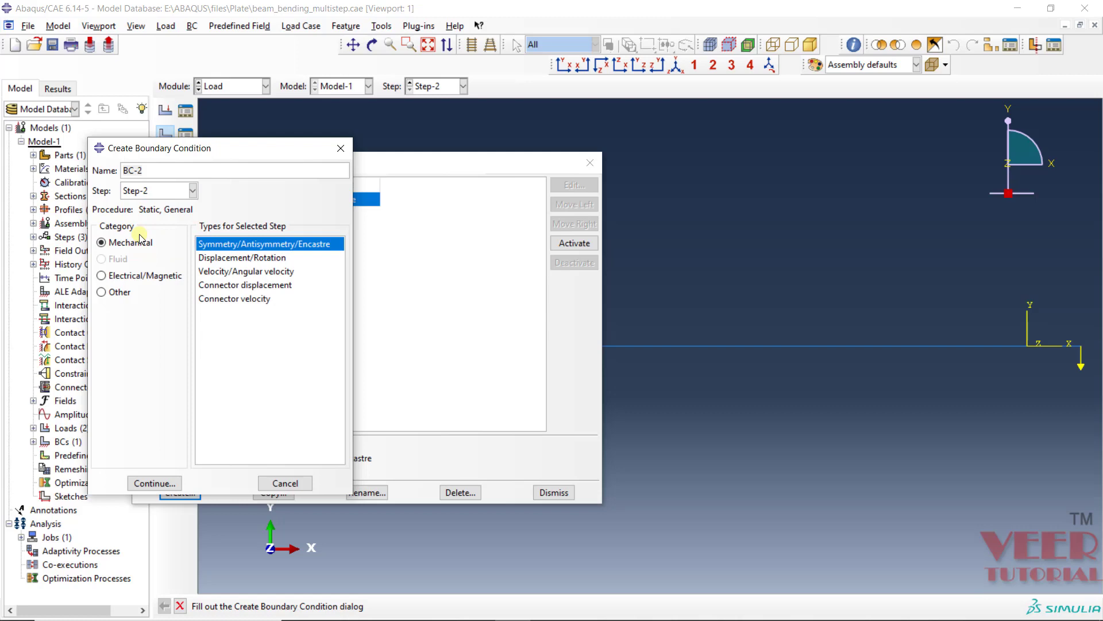
{"action": "left_click", "coordinate": [172, 485]}
{"action": "left_click", "coordinate": [554, 493]}
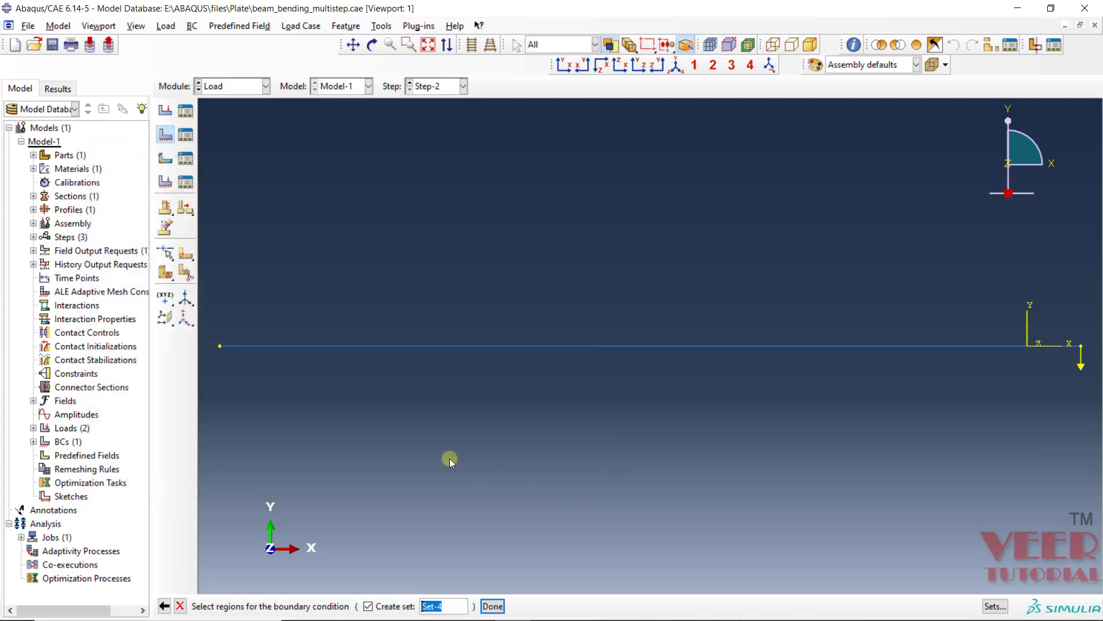
{"action": "left_click", "coordinate": [247, 346]}
{"action": "left_click", "coordinate": [493, 606]}
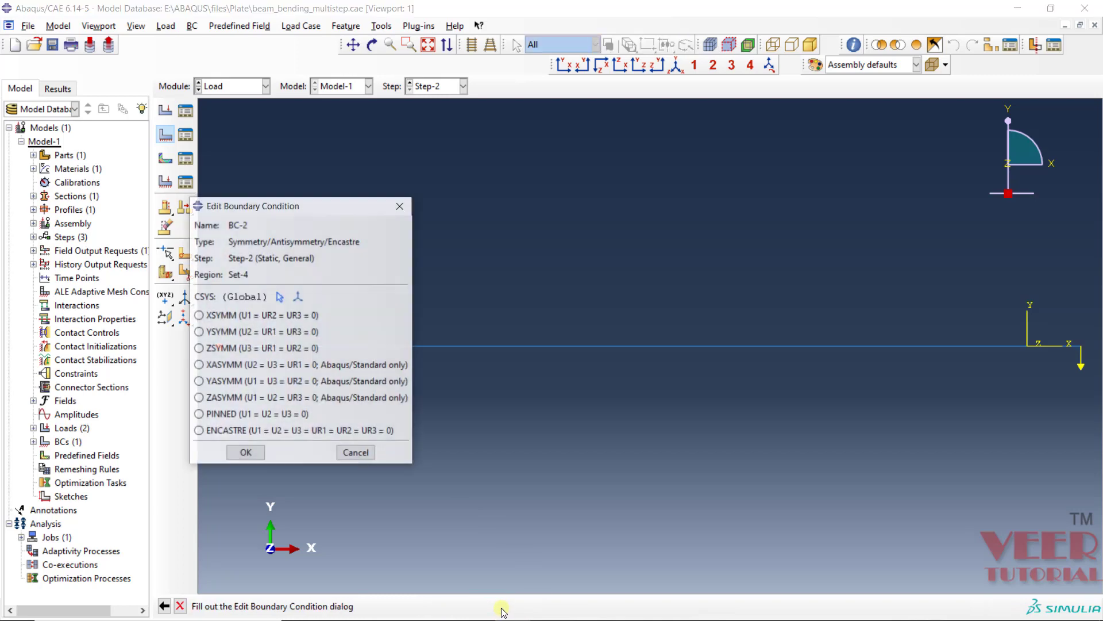
{"action": "left_click", "coordinate": [219, 415]}
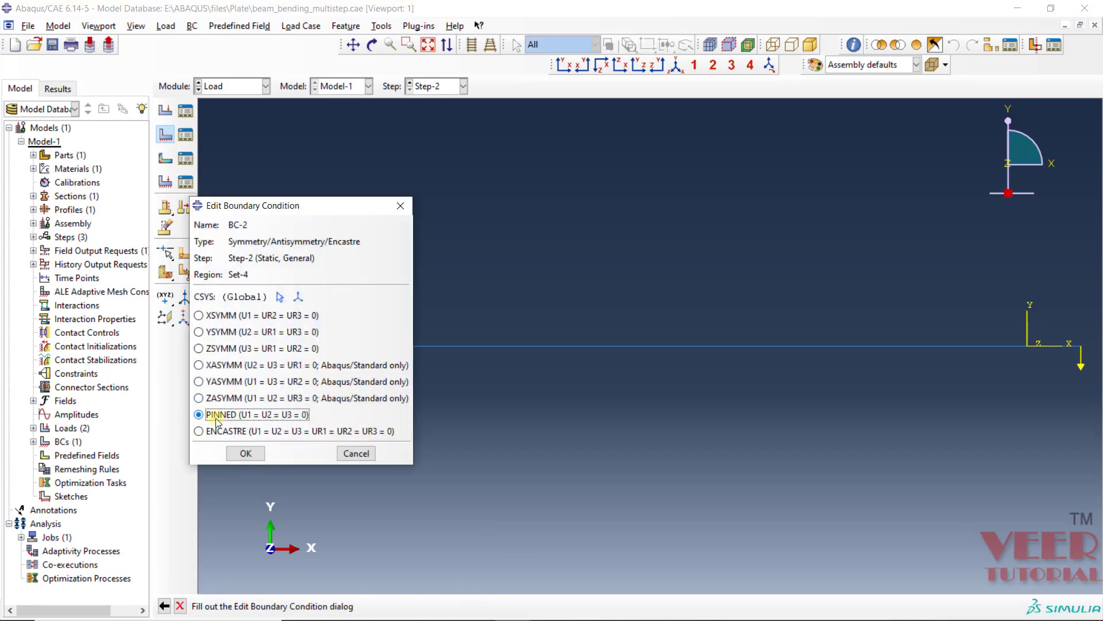
{"action": "left_click", "coordinate": [246, 453]}
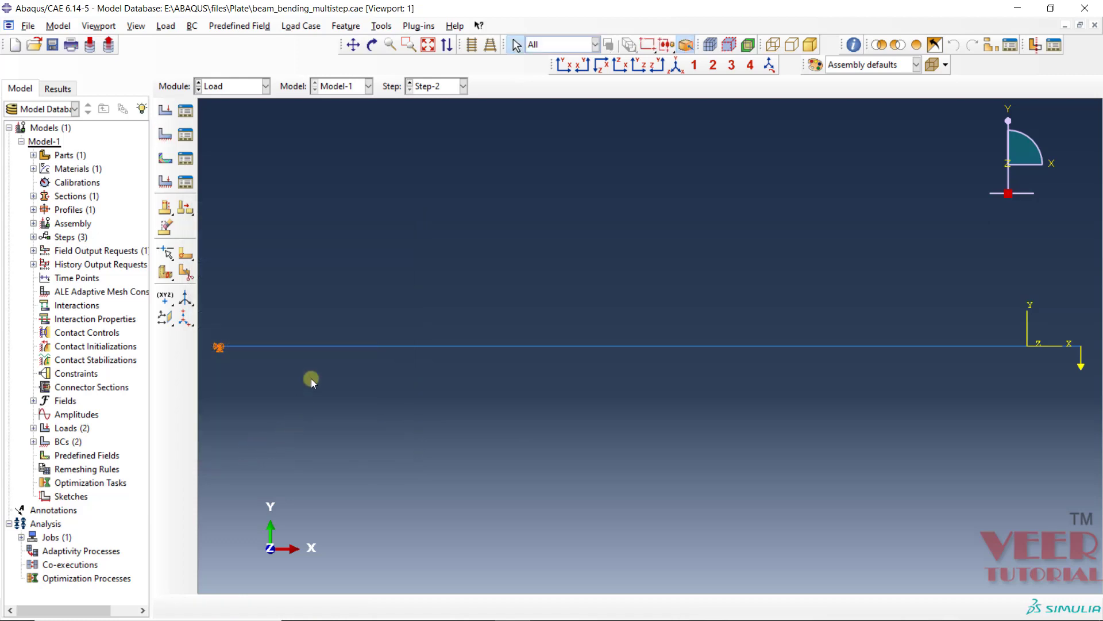
{"action": "left_click", "coordinate": [58, 26]}
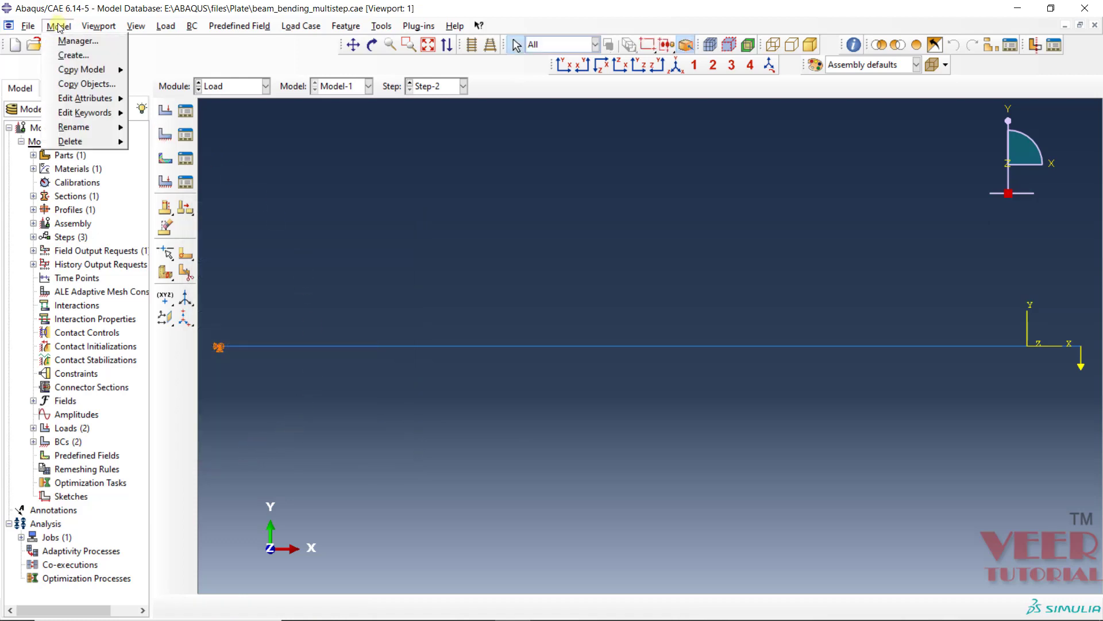
{"action": "mouse_move", "coordinate": [94, 116]}
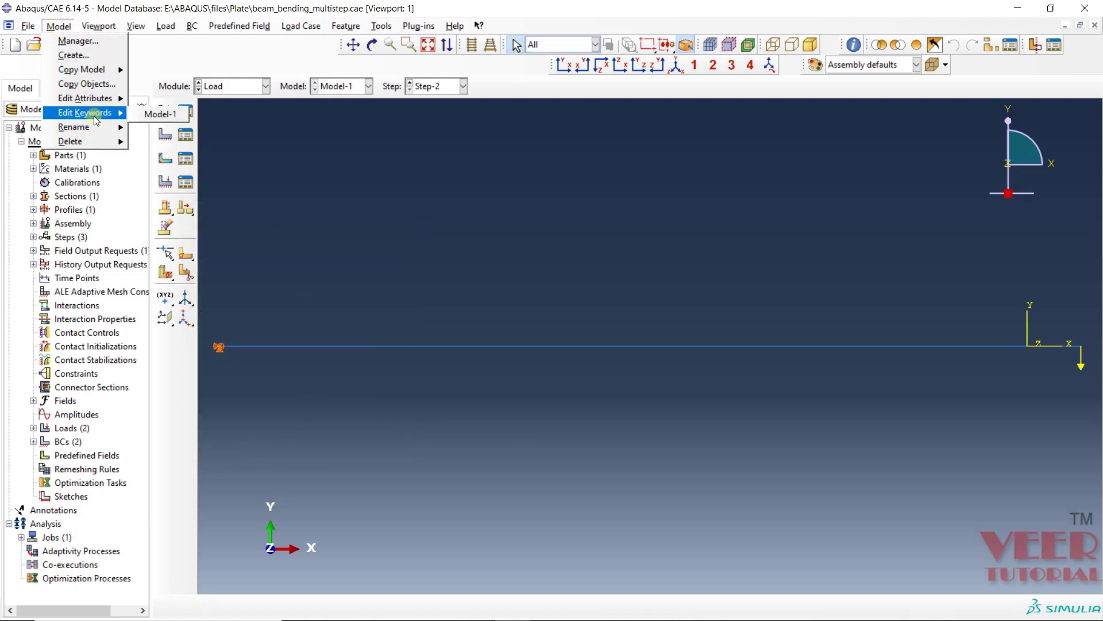
{"action": "left_click", "coordinate": [164, 113]}
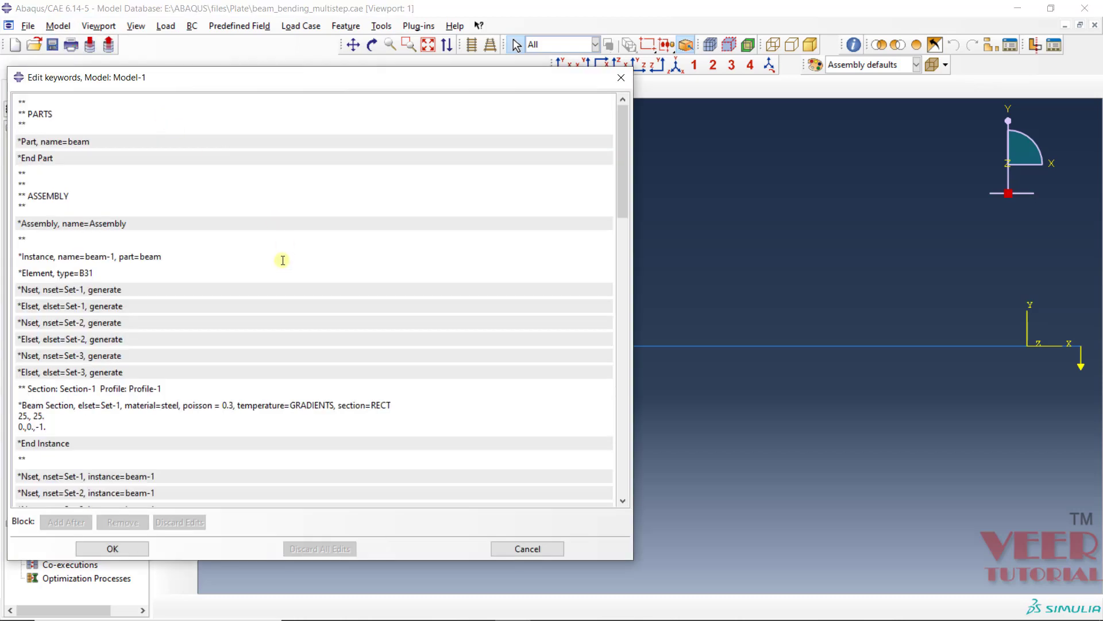
{"action": "scroll", "coordinate": [282, 260], "scroll_direction": "down", "scroll_amount": 3}
{"action": "scroll", "coordinate": [282, 260], "scroll_direction": "down", "scroll_amount": 10}
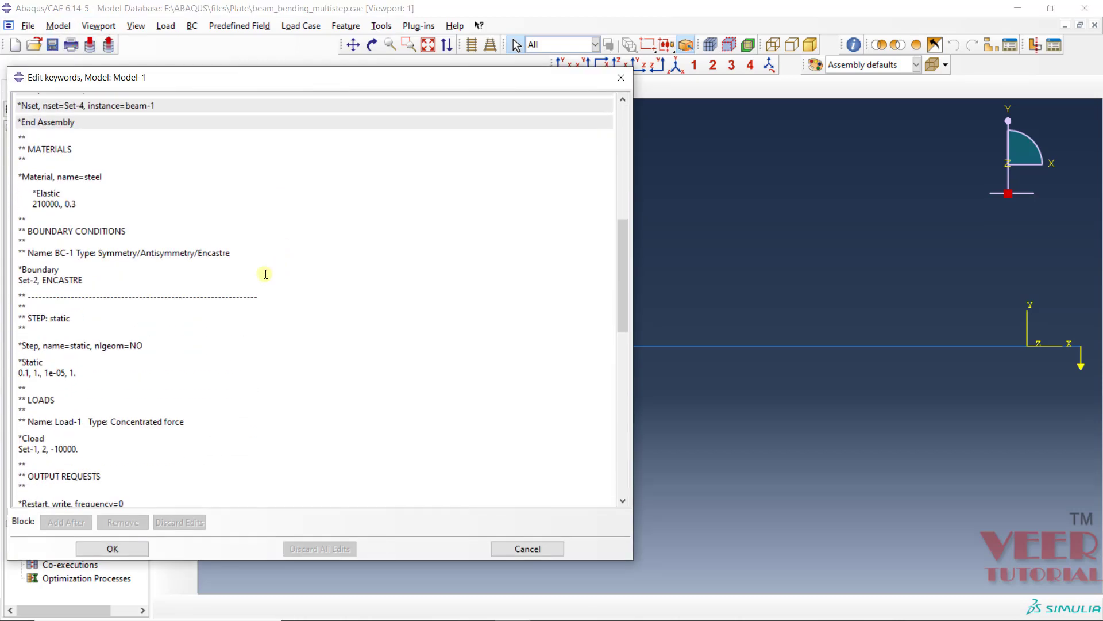
{"action": "scroll", "coordinate": [82, 344], "scroll_direction": "down", "scroll_amount": 3}
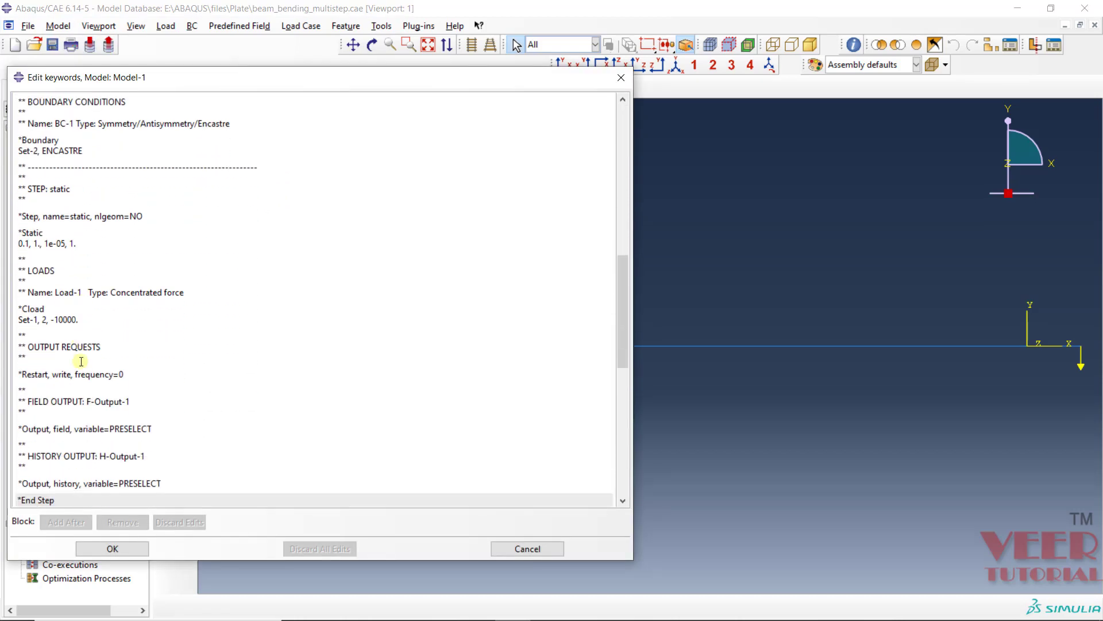
{"action": "scroll", "coordinate": [93, 360], "scroll_direction": "down", "scroll_amount": 6}
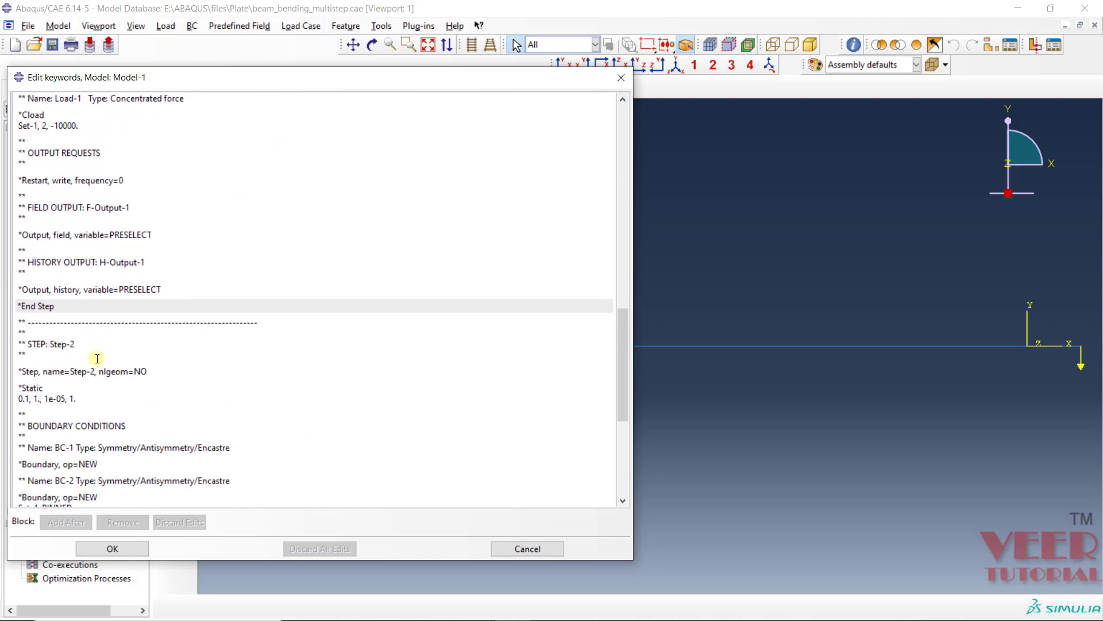
{"action": "scroll", "coordinate": [184, 381], "scroll_direction": "down", "scroll_amount": 3}
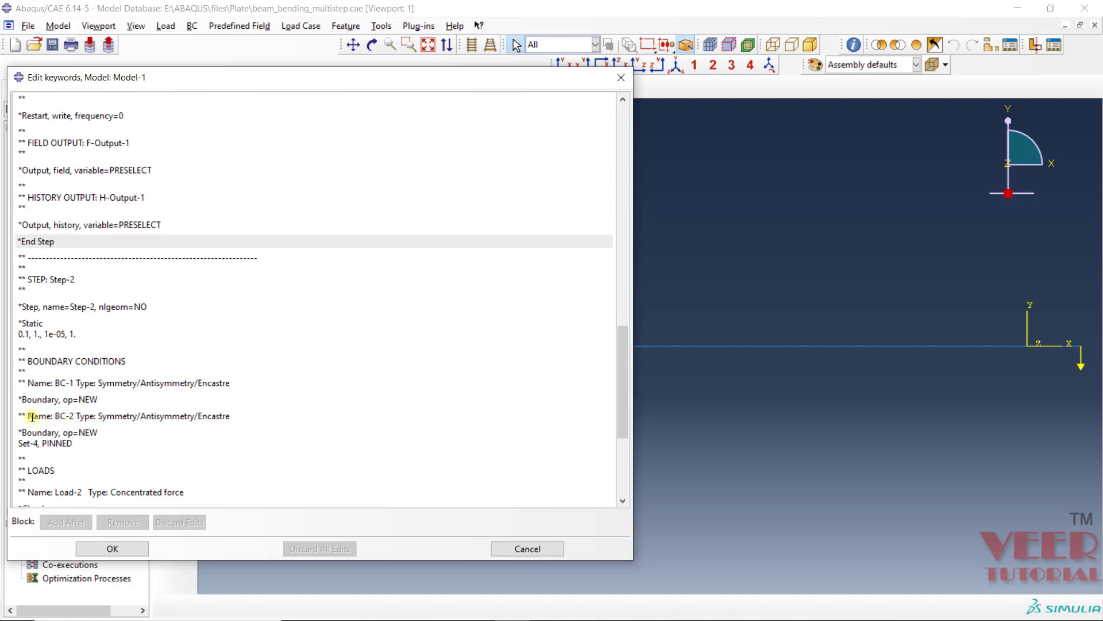
{"action": "left_click_drag", "start_coordinate": [21, 415], "coordinate": [238, 419]}
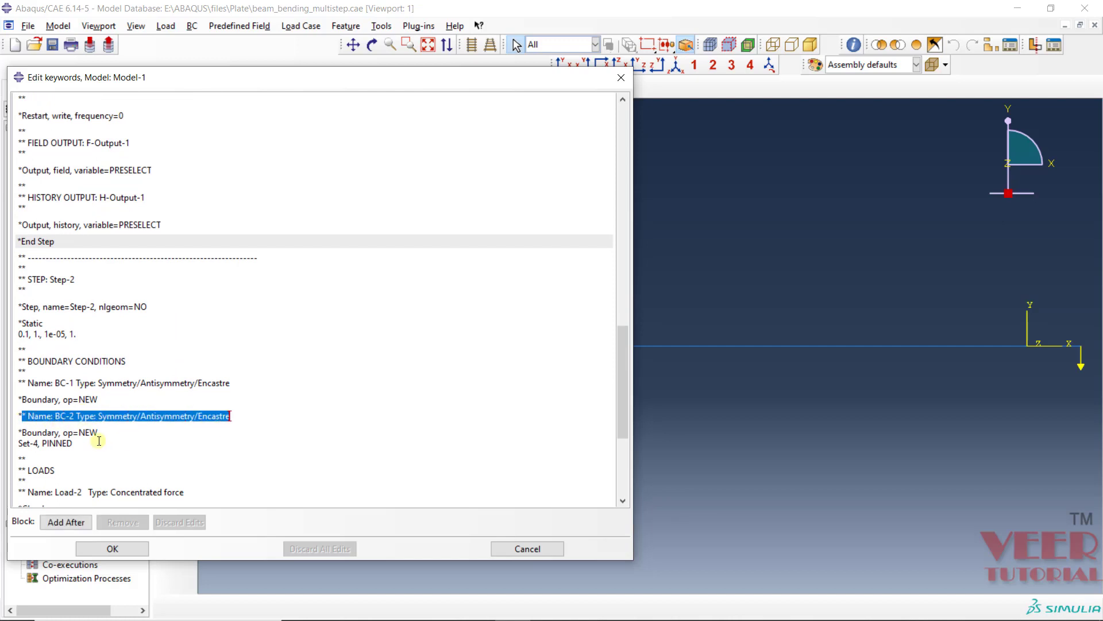
{"action": "left_click_drag", "start_coordinate": [98, 432], "coordinate": [61, 435]}
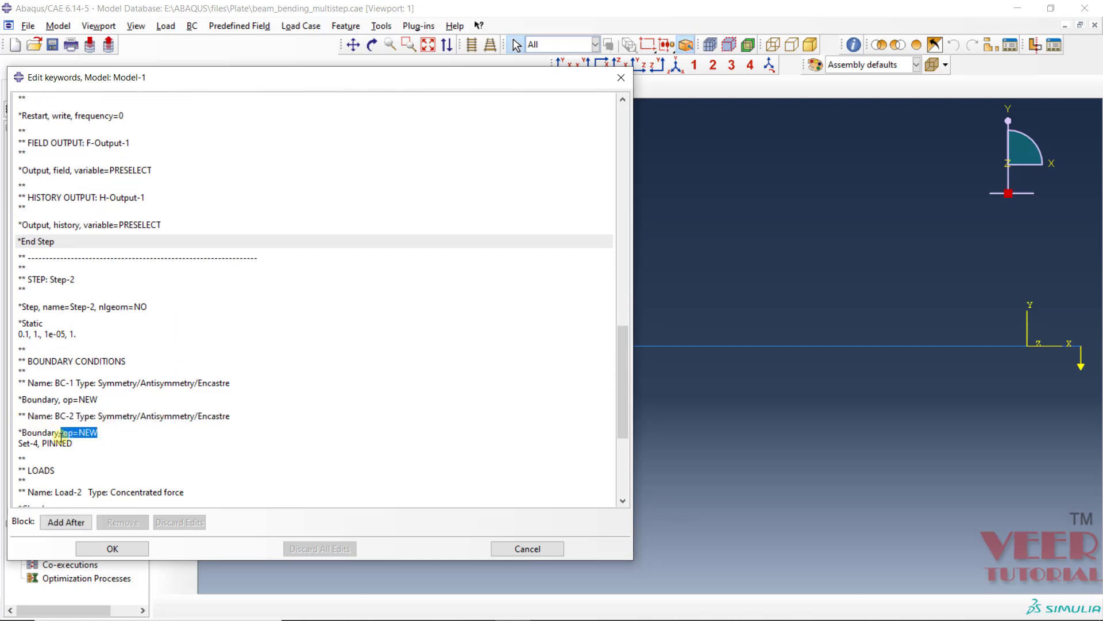
{"action": "left_click", "coordinate": [123, 550]}
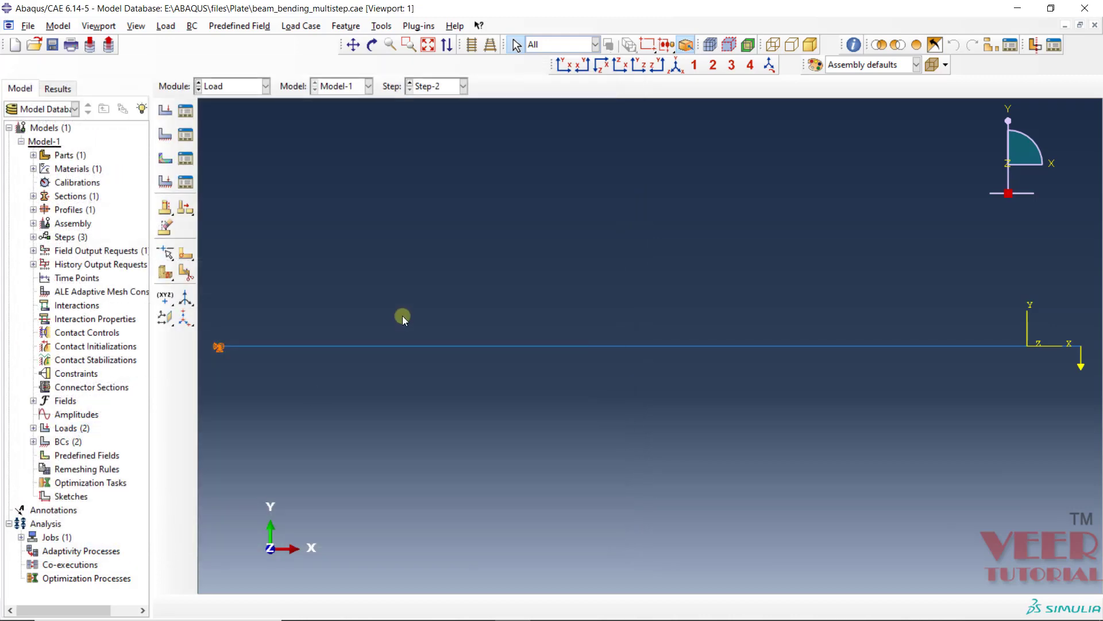